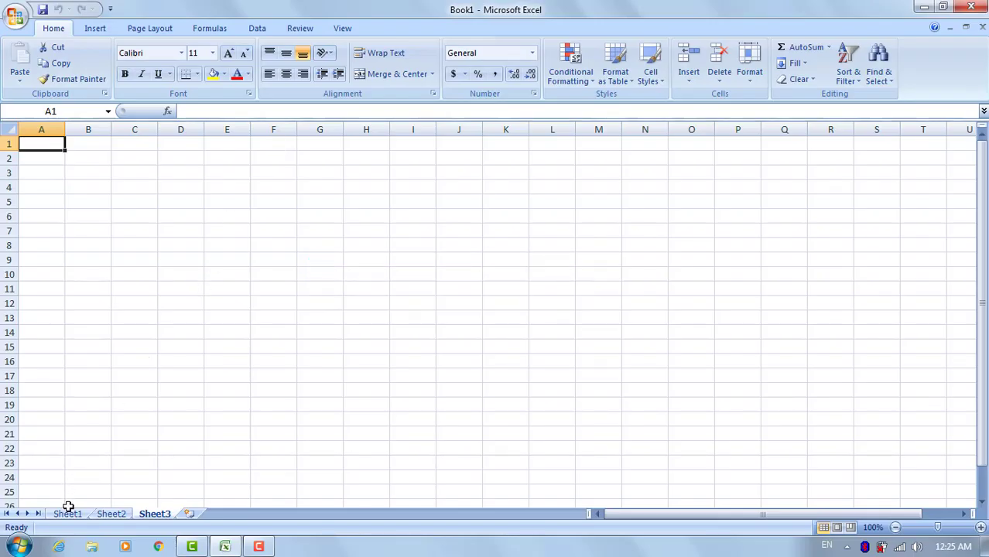
# Step: View the workbook's three sheets, Sheet1, Sheet2 and Sheet3, one after another
pyautogui.click(70, 515)
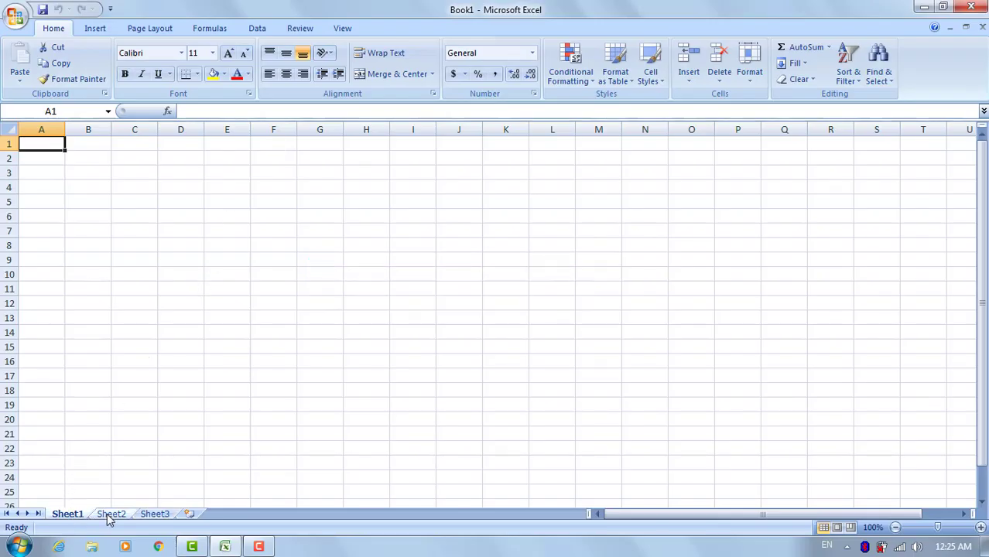
pyautogui.click(108, 516)
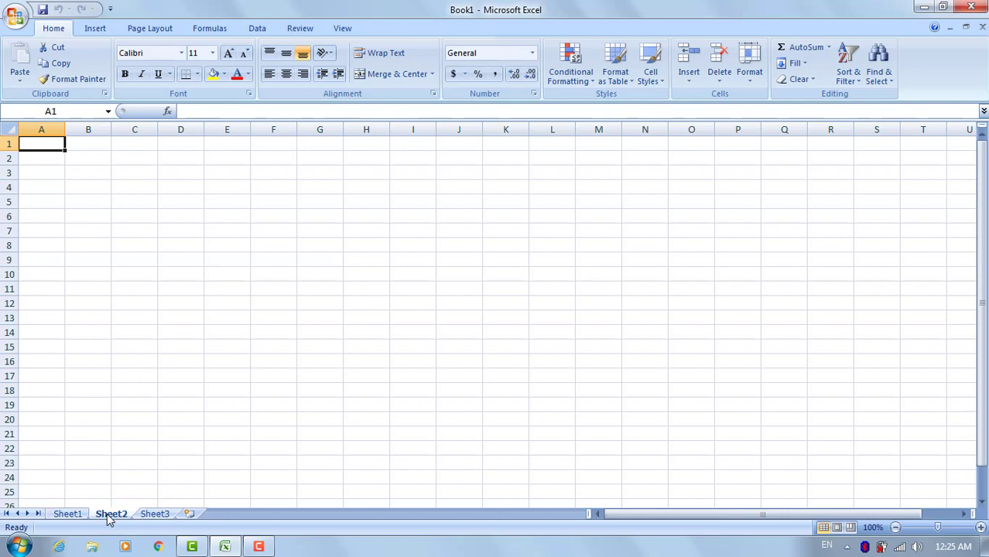
pyautogui.click(152, 515)
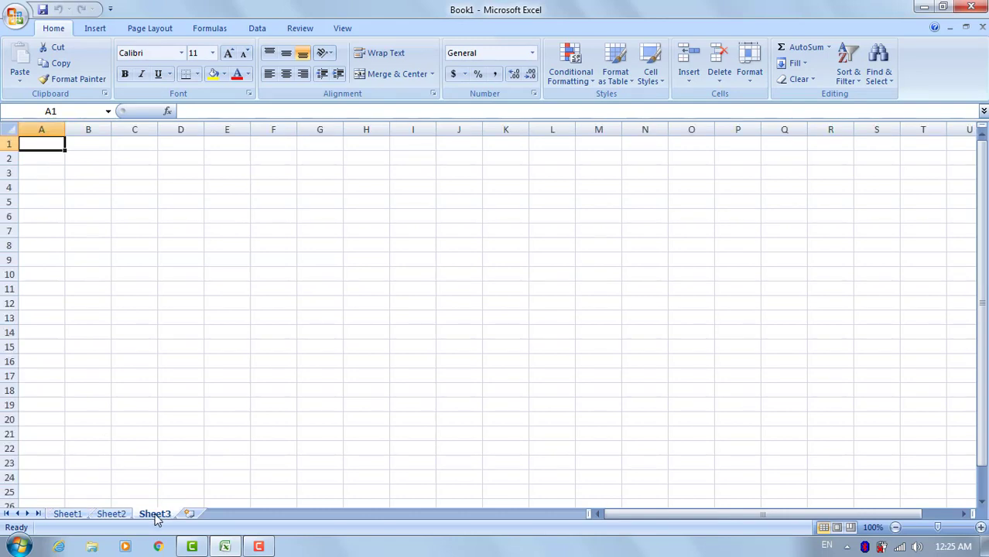
pyautogui.click(74, 515)
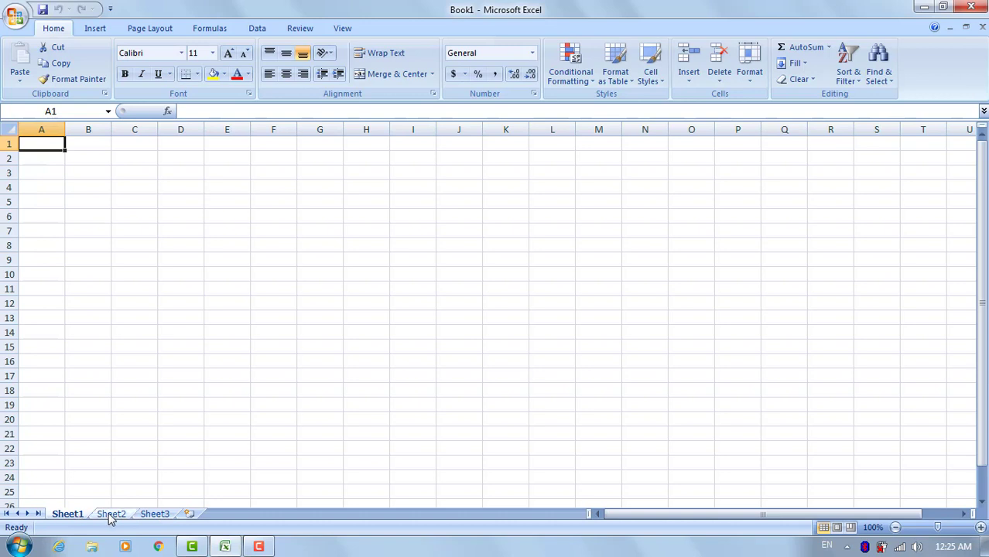
pyautogui.click(110, 516)
pyautogui.click(154, 516)
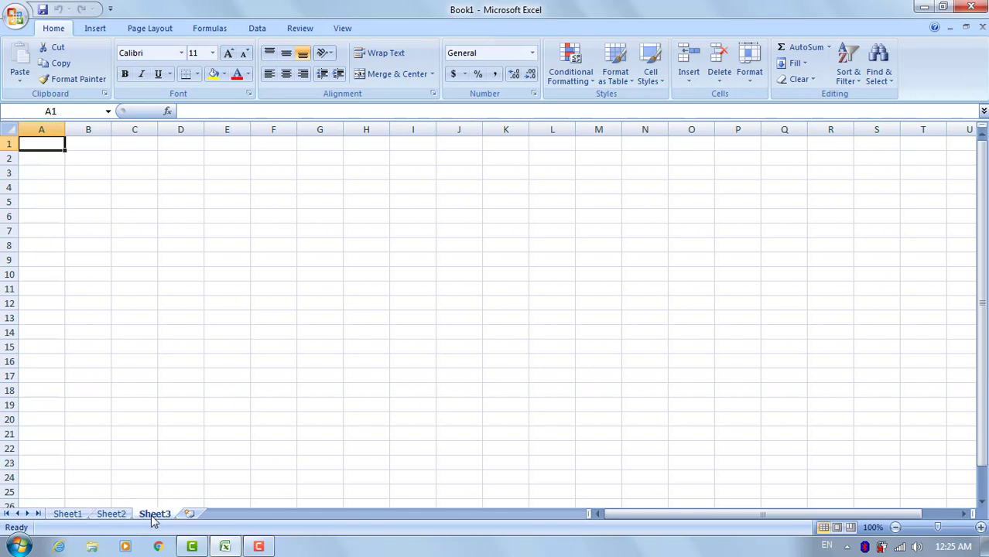
# Step: Insert three new worksheets after Sheet3
pyautogui.click(191, 515)
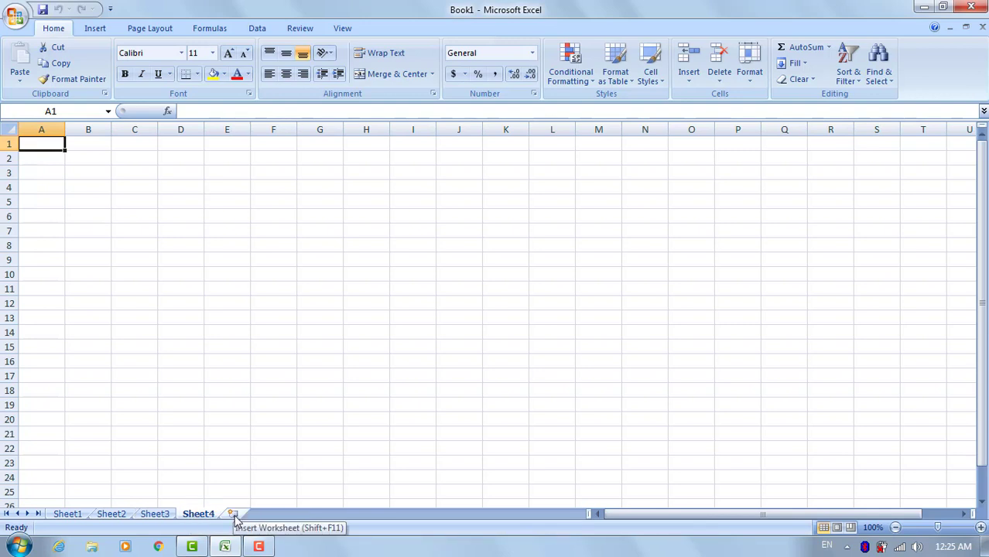
pyautogui.click(235, 516)
pyautogui.click(275, 516)
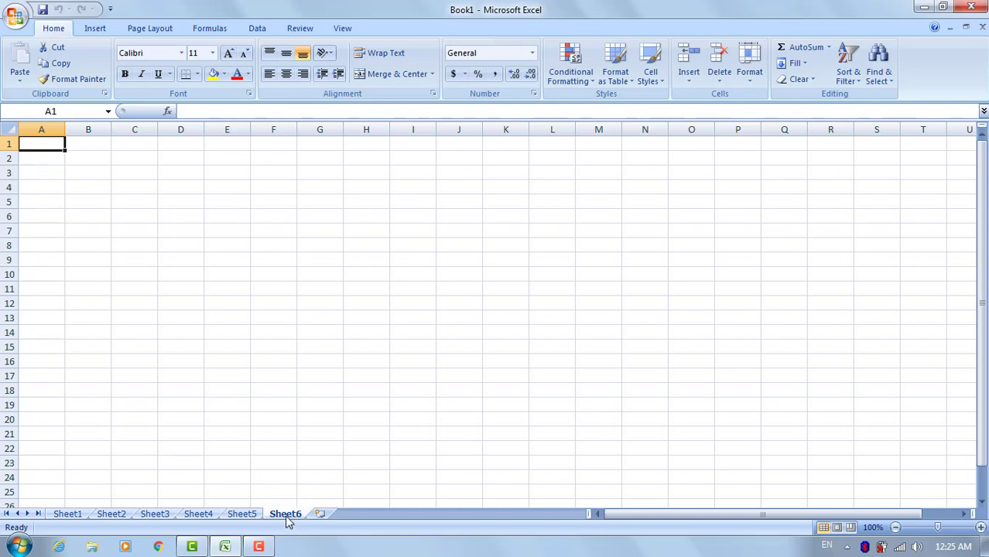
# Step: Delete the worksheets Sheet6 and Sheet5 from the workbook
pyautogui.rightClick(285, 516)
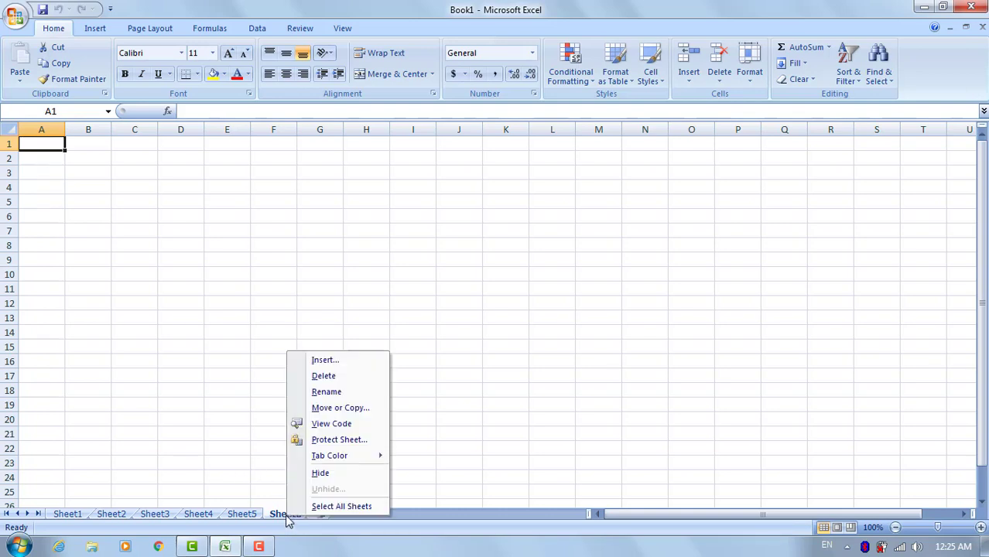
pyautogui.click(328, 377)
pyautogui.rightClick(241, 513)
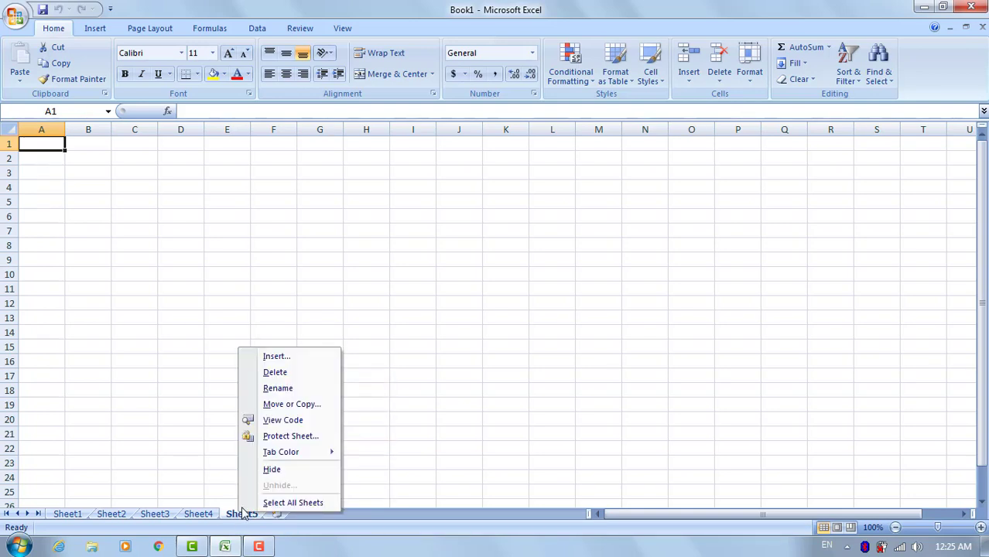
pyautogui.click(280, 373)
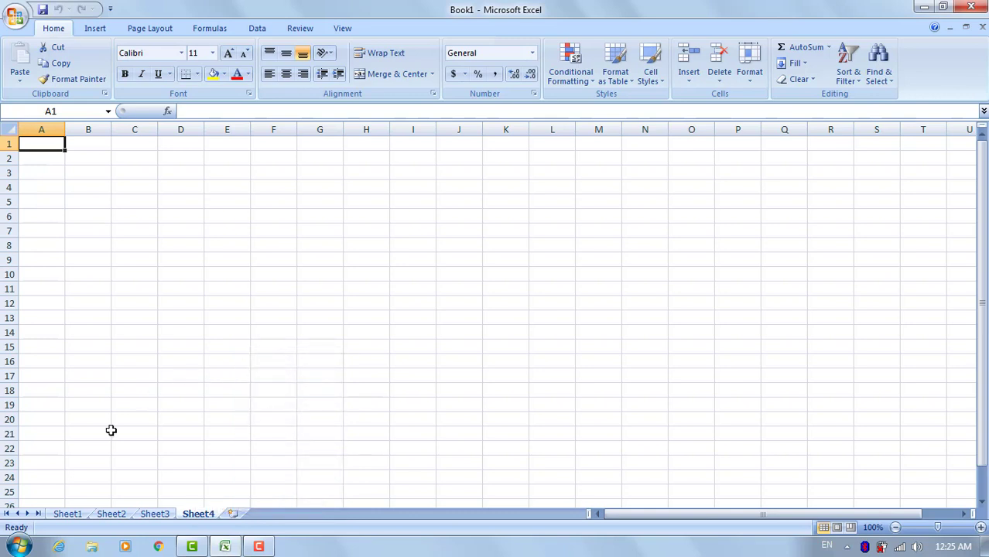
# Step: Rename the worksheet Sheet1 as "custom list"
pyautogui.click(66, 515)
pyautogui.click(115, 515)
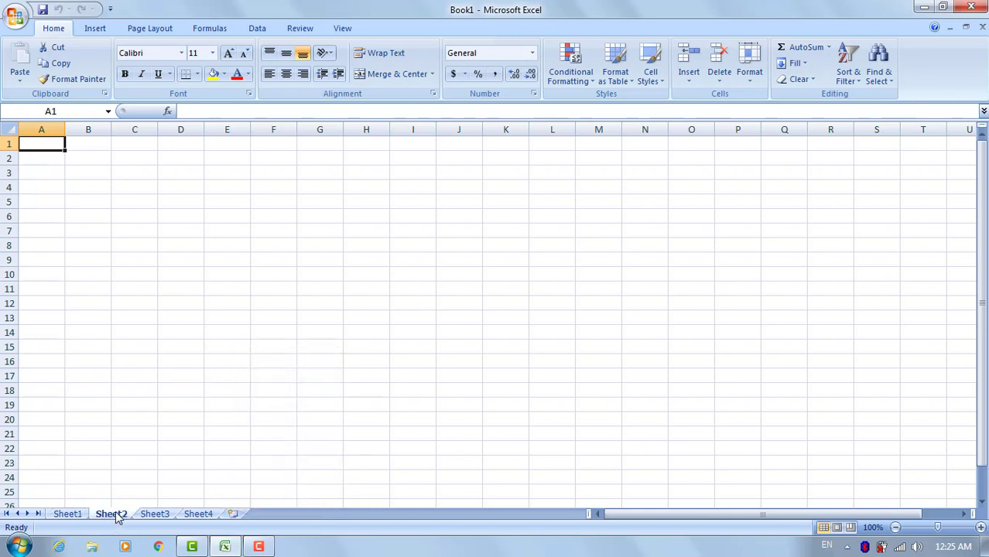
pyautogui.click(74, 515)
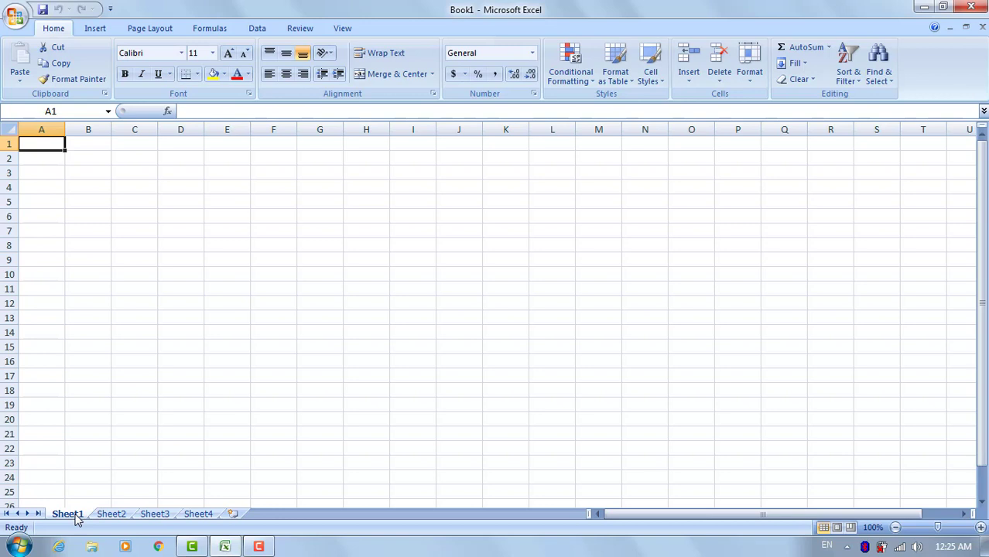
pyautogui.rightClick(77, 521)
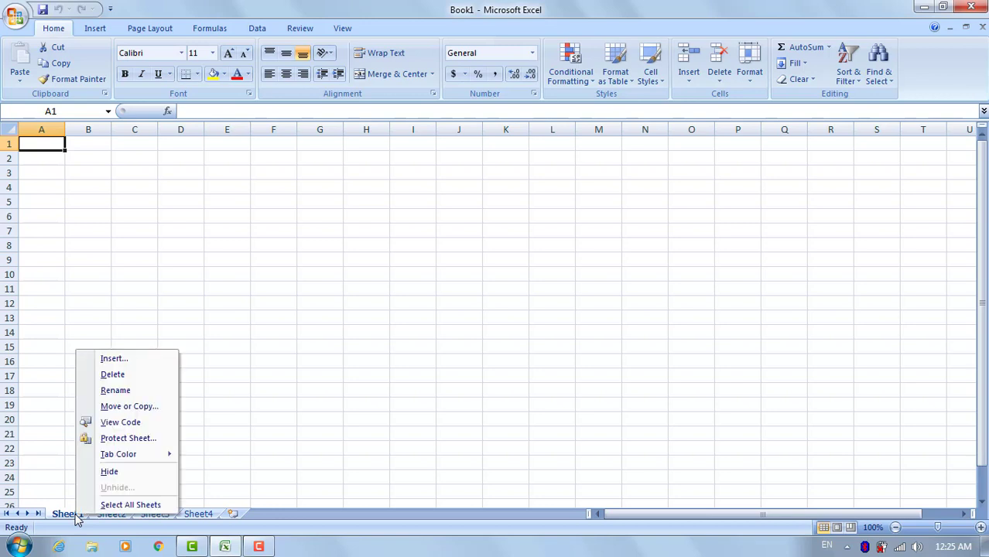
pyautogui.click(113, 391)
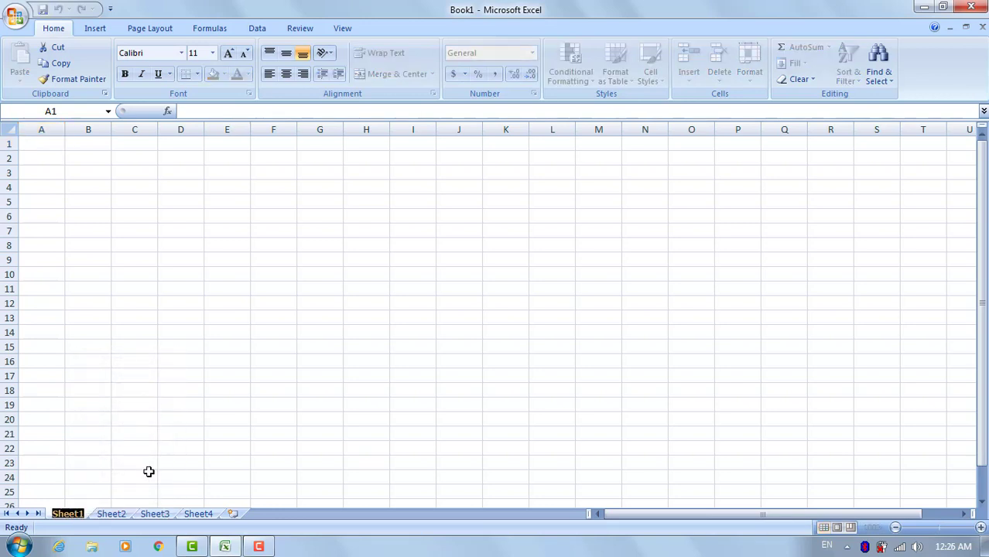
pyautogui.write('cu')
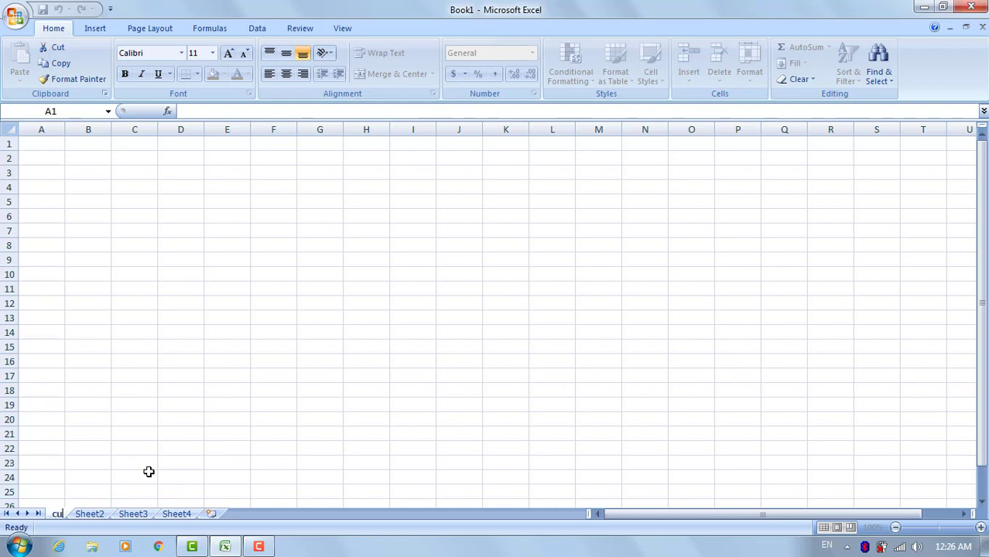
pyautogui.write('stom list')
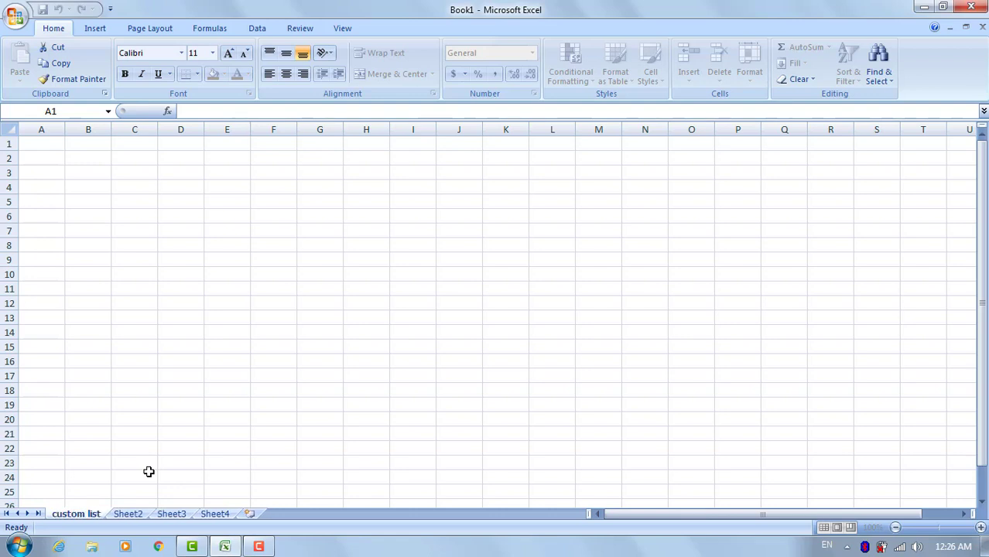
pyautogui.press('Return')
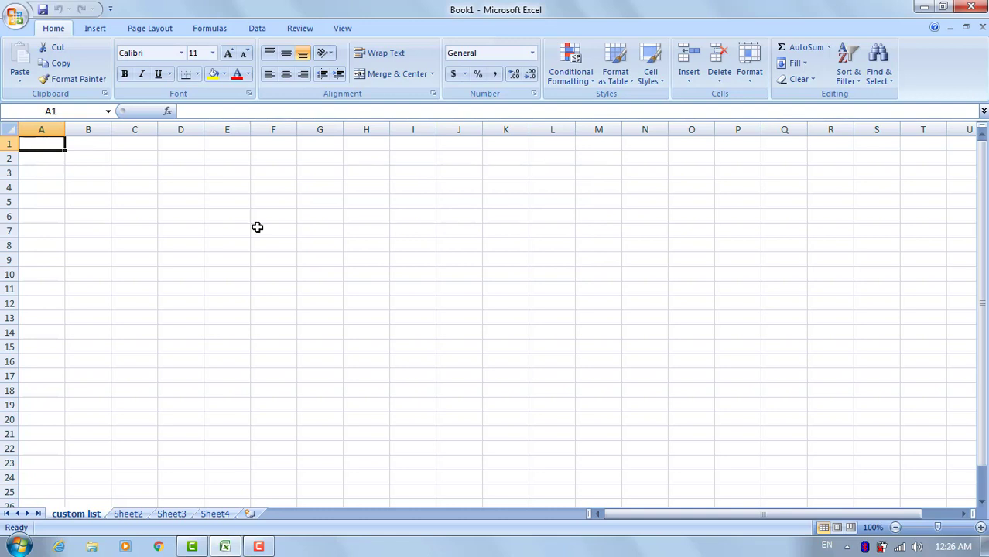
# Step: Enter "Cell" in A1, select the cells B1 to E1 one by one, and return to A1
pyautogui.write('Cell')
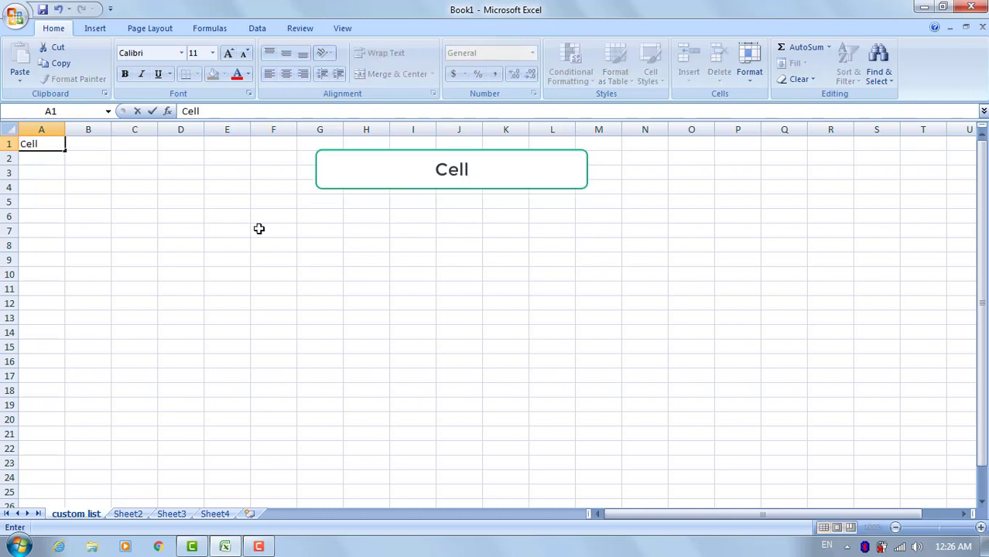
pyautogui.press('Return')
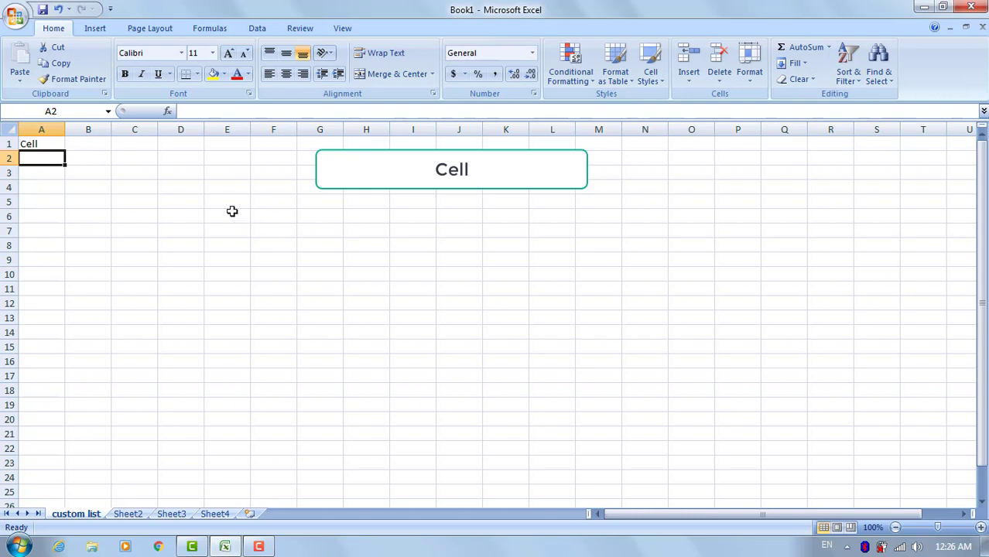
pyautogui.click(85, 144)
pyautogui.click(133, 144)
pyautogui.click(166, 146)
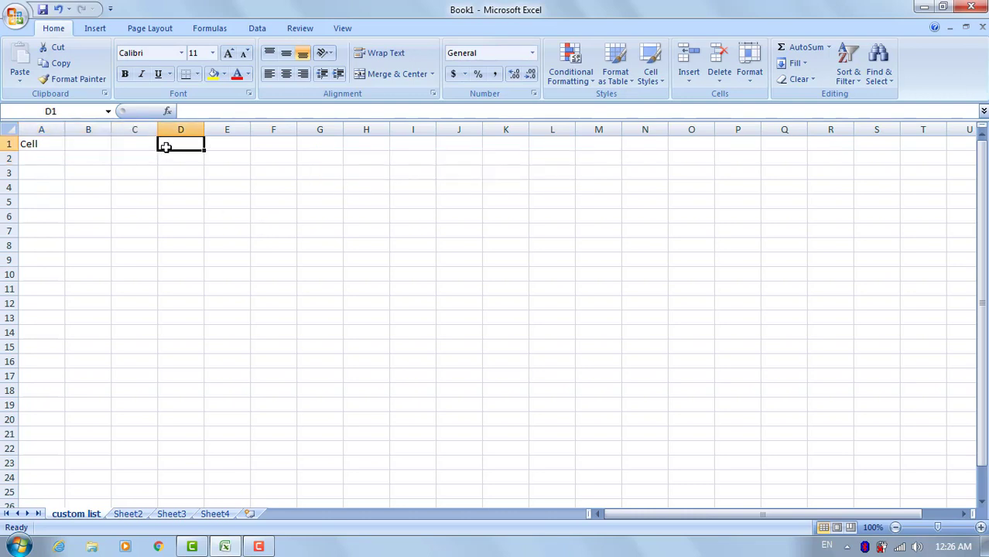
pyautogui.click(228, 143)
pyautogui.click(50, 144)
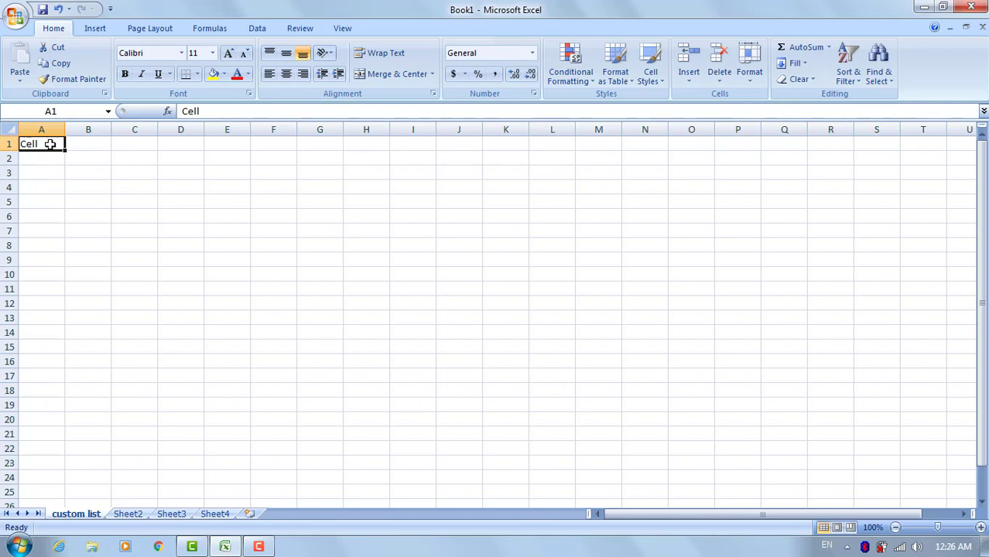
# Step: Enter the text "Cell address" in cell A3
pyautogui.click(38, 172)
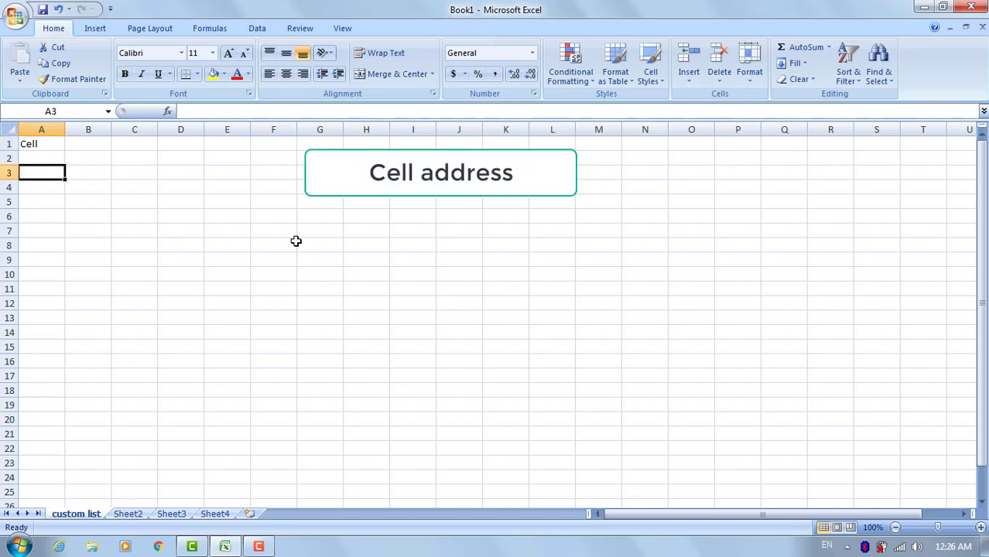
pyautogui.write('Cellad')
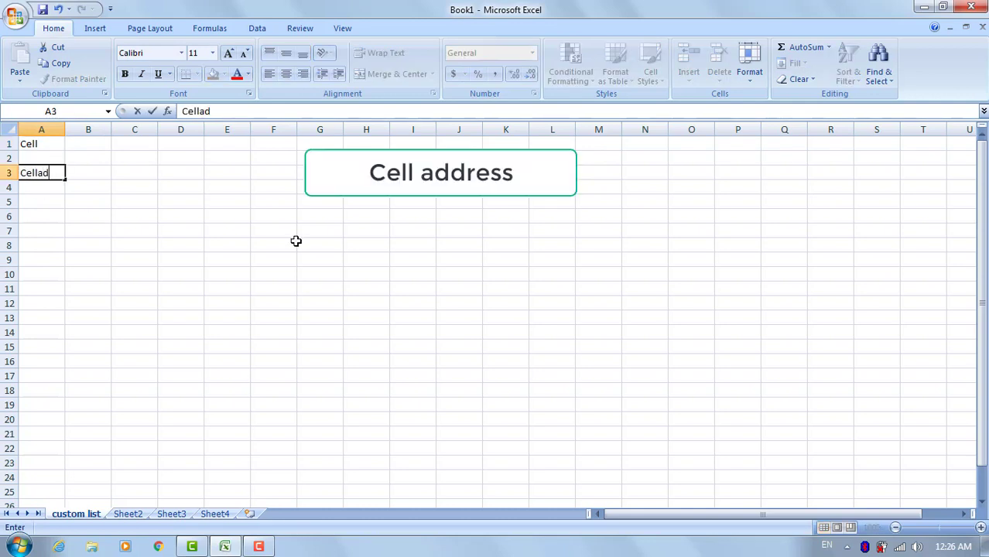
pyautogui.press('BackSpace')
pyautogui.press('BackSpace')
pyautogui.write('ddress')
pyautogui.press('Return')
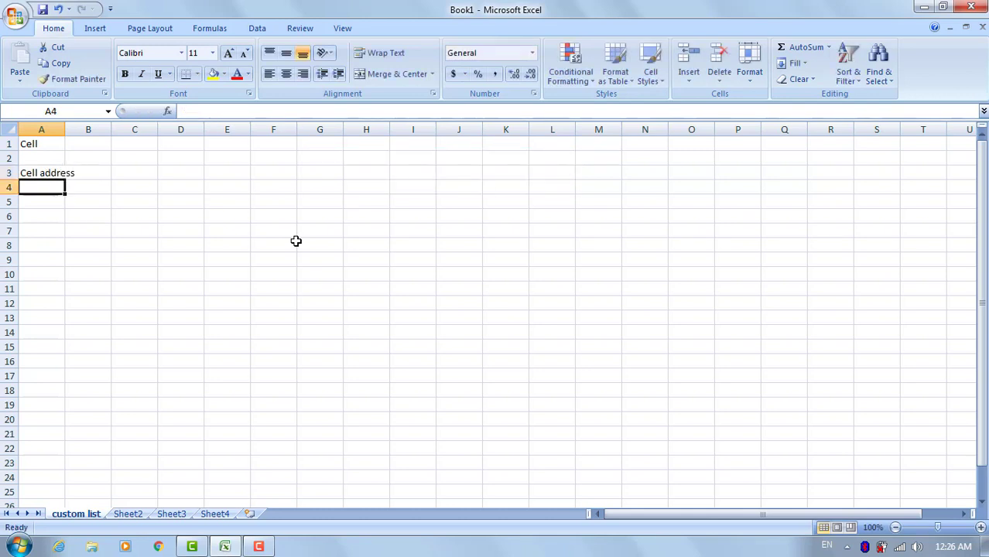
# Step: Select cells A1, B1, C1, D1, C5 and B6 in turn to examine each one's cell address
pyautogui.click(39, 144)
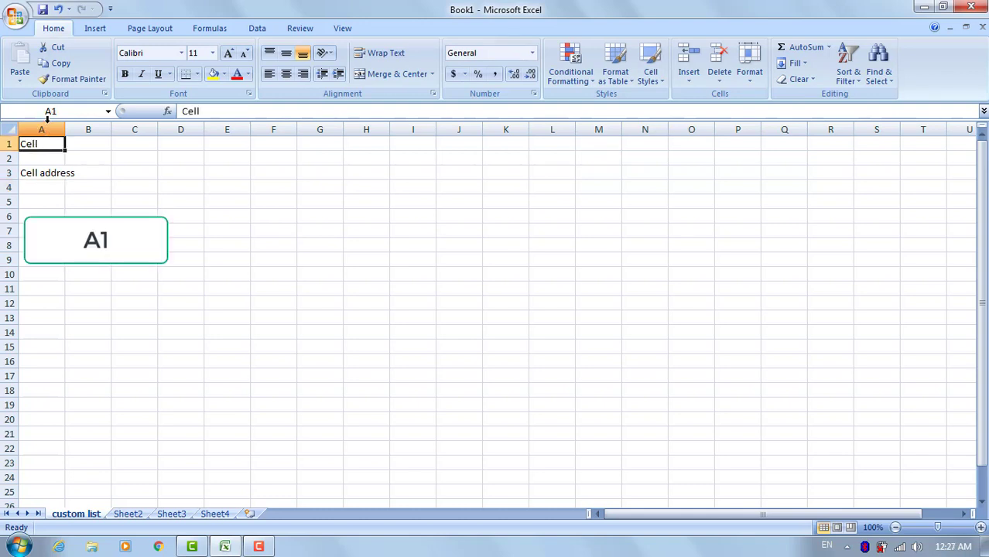
pyautogui.click(88, 145)
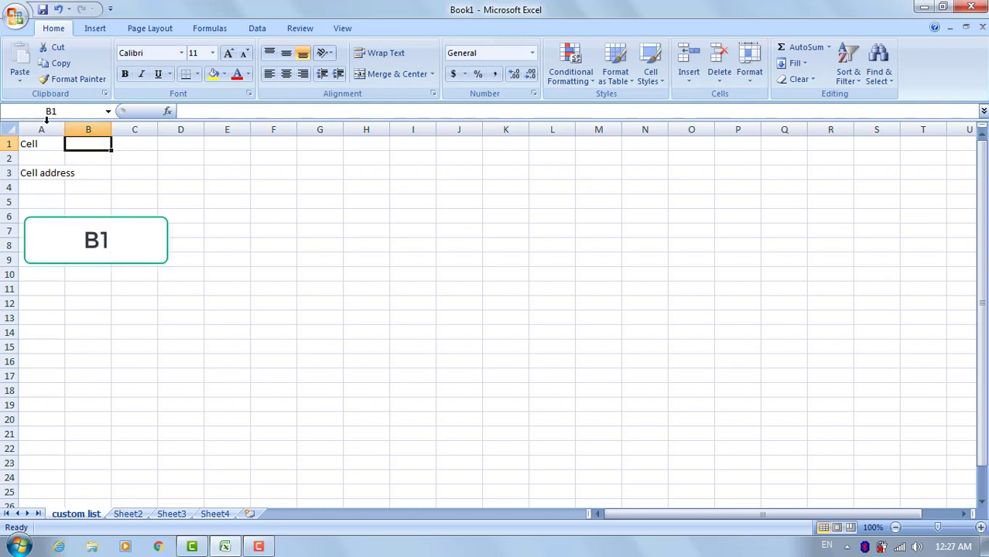
pyautogui.click(126, 144)
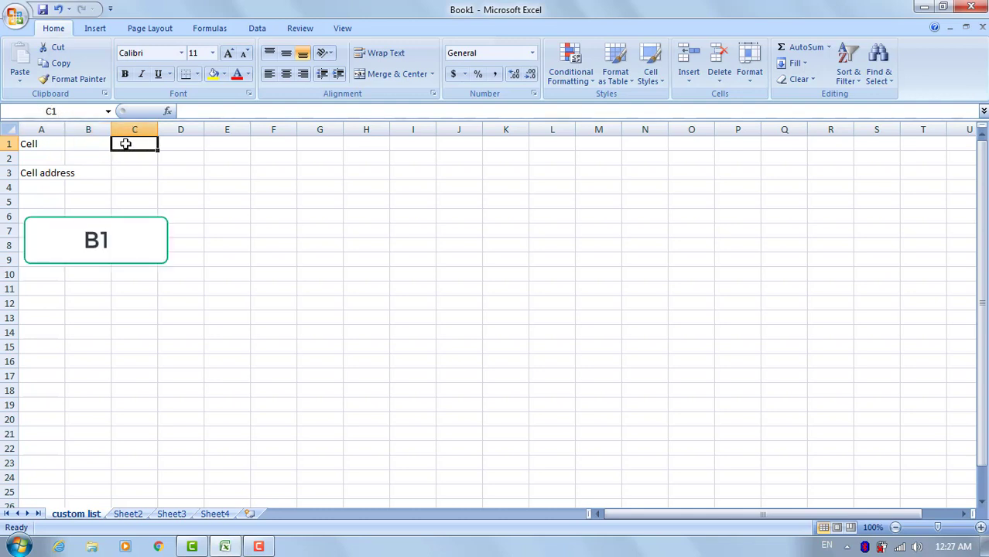
pyautogui.click(177, 144)
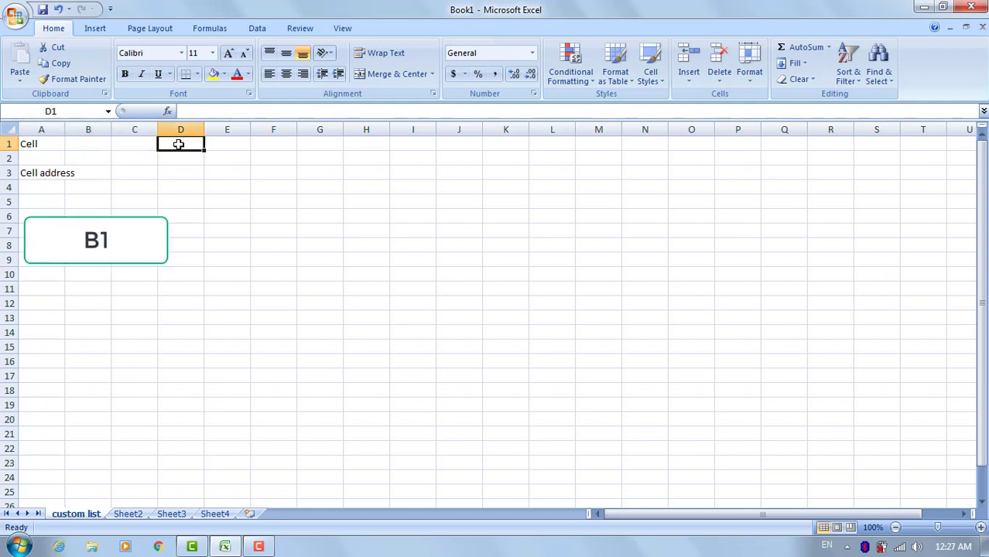
pyautogui.click(129, 205)
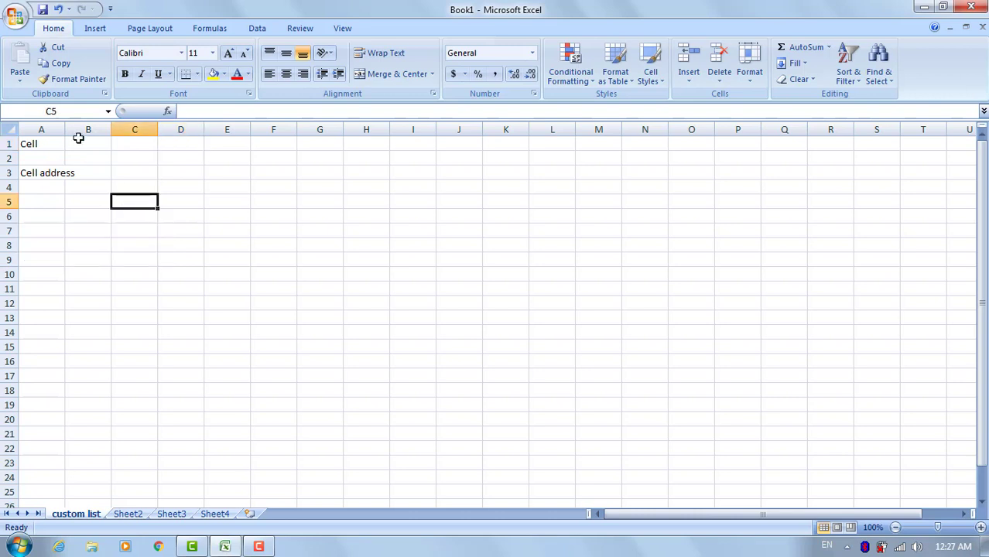
pyautogui.click(77, 216)
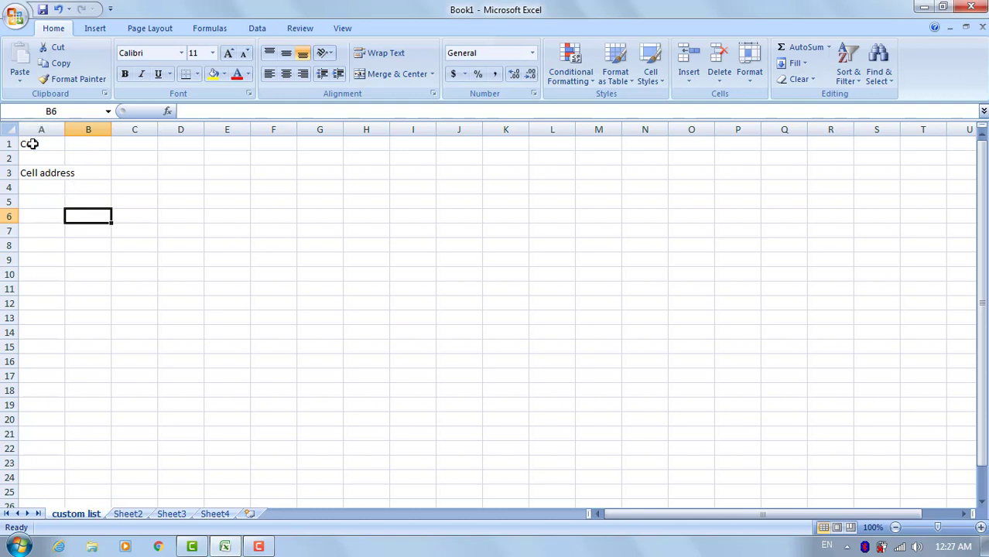
# Step: Clear the contents of the range A1:B4 and deselect it
pyautogui.moveTo(31, 142); pyautogui.dragTo(85, 183)
pyautogui.press('Delete')
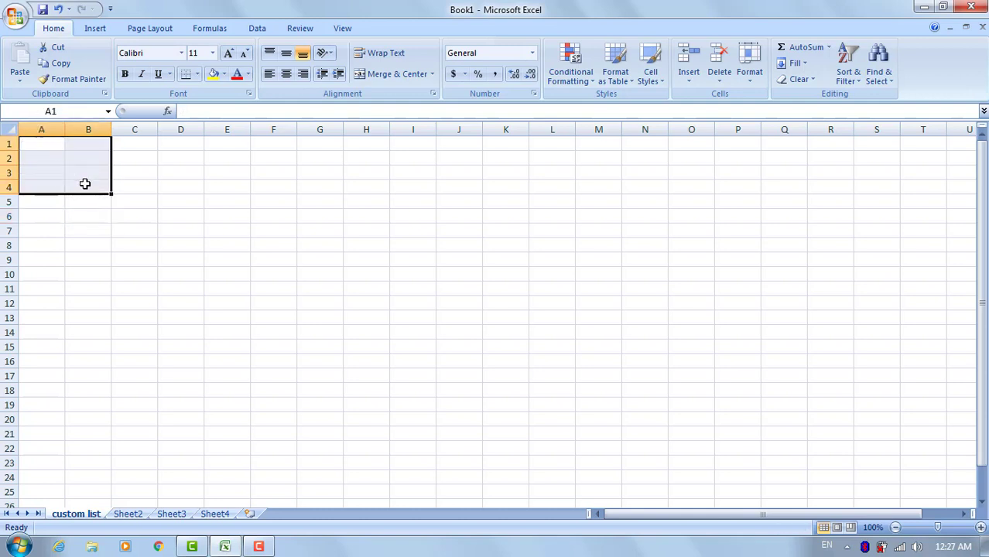
pyautogui.click(144, 183)
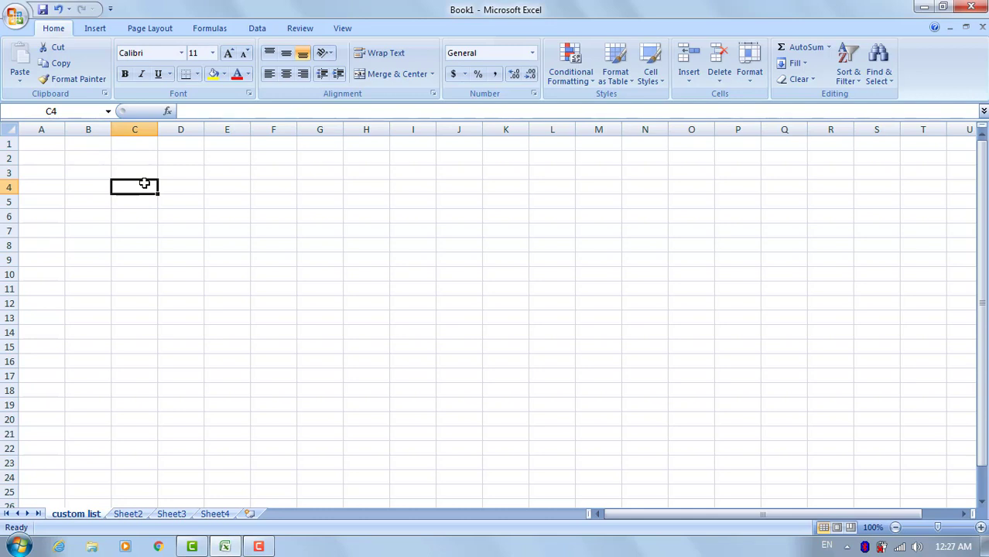
# Step: Enter "Sunday" in cell A1 of the custom list sheet
pyautogui.click(50, 144)
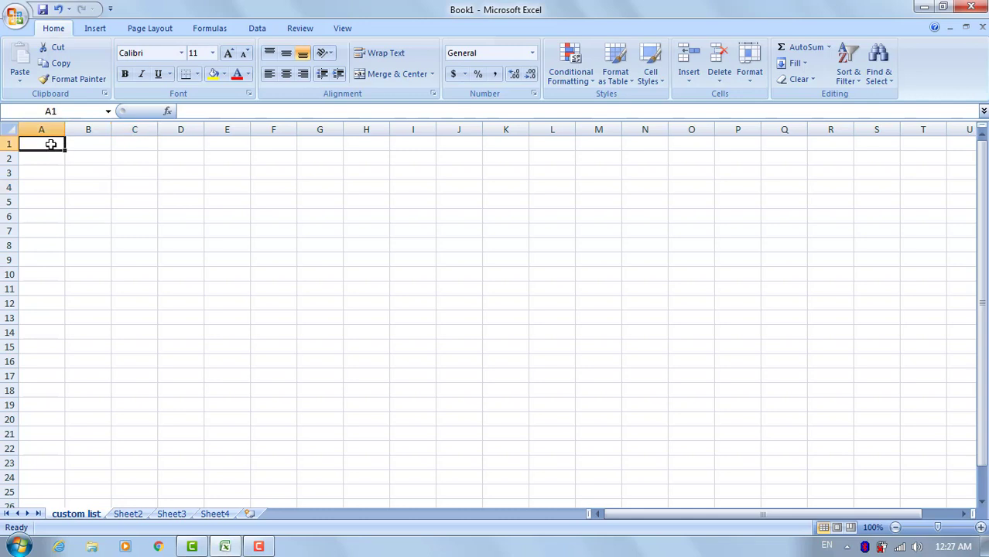
pyautogui.write('S')
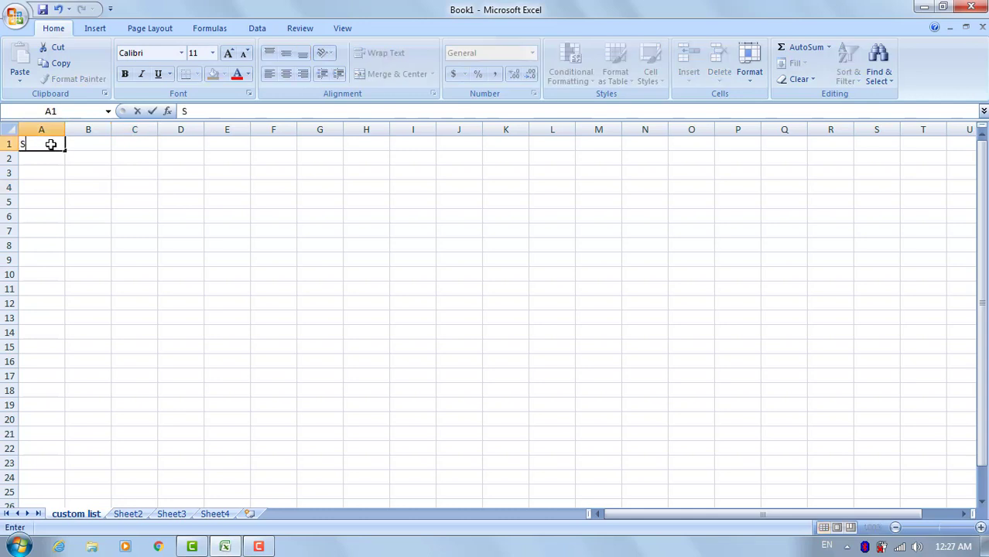
pyautogui.write('unday')
pyautogui.press('Return')
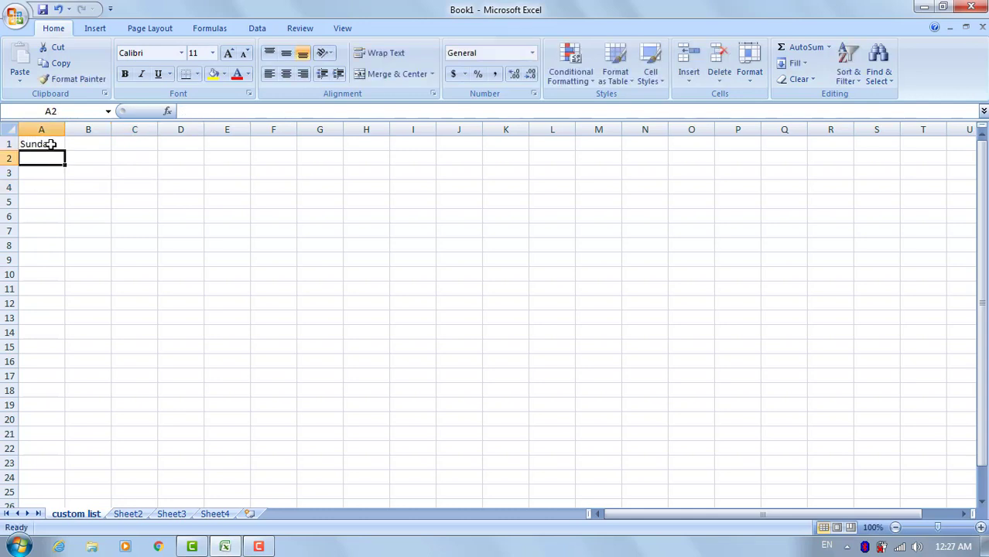
# Step: Enter the text "Fill handle" in cell C2
pyautogui.click(49, 144)
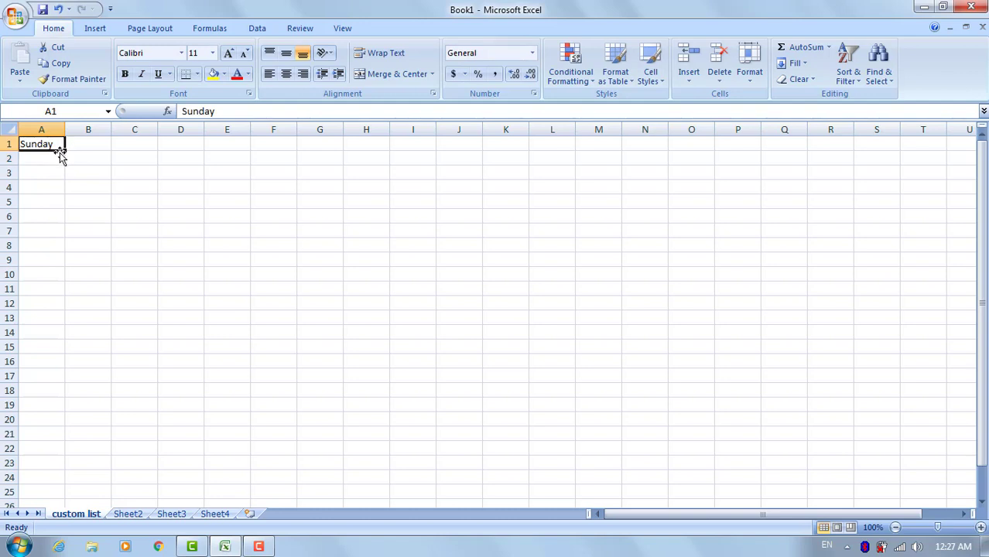
pyautogui.click(135, 155)
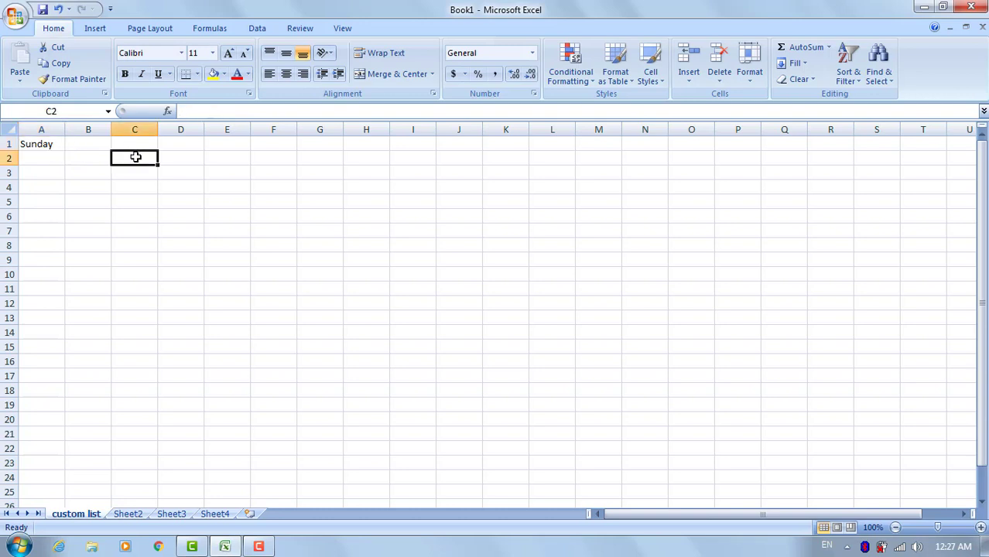
pyautogui.write('C')
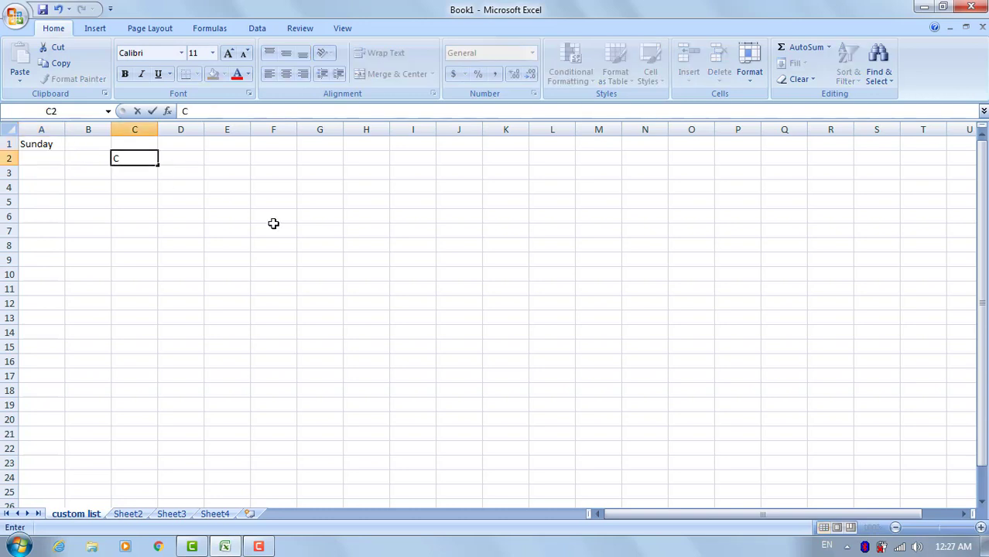
pyautogui.write('ill handl')
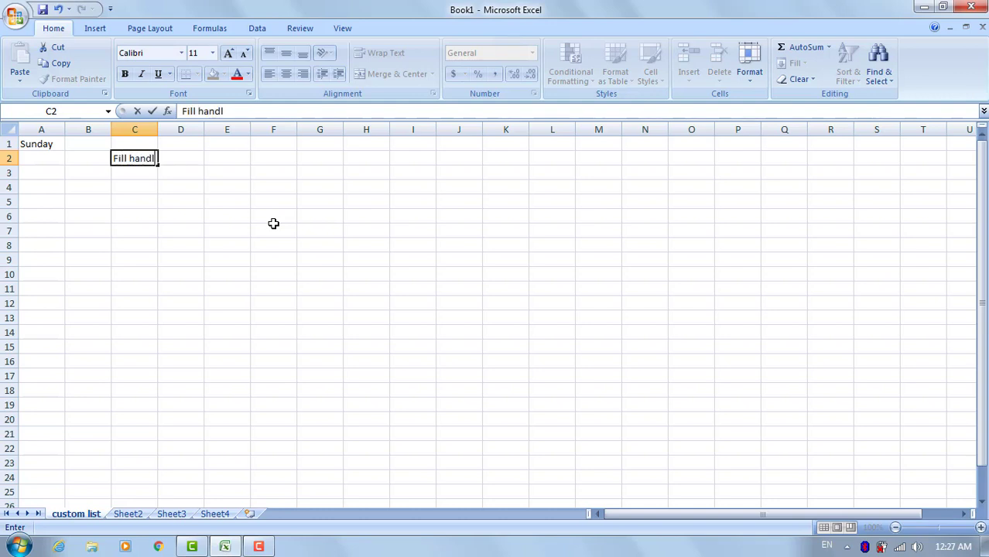
pyautogui.write('e')
pyautogui.press('Return')
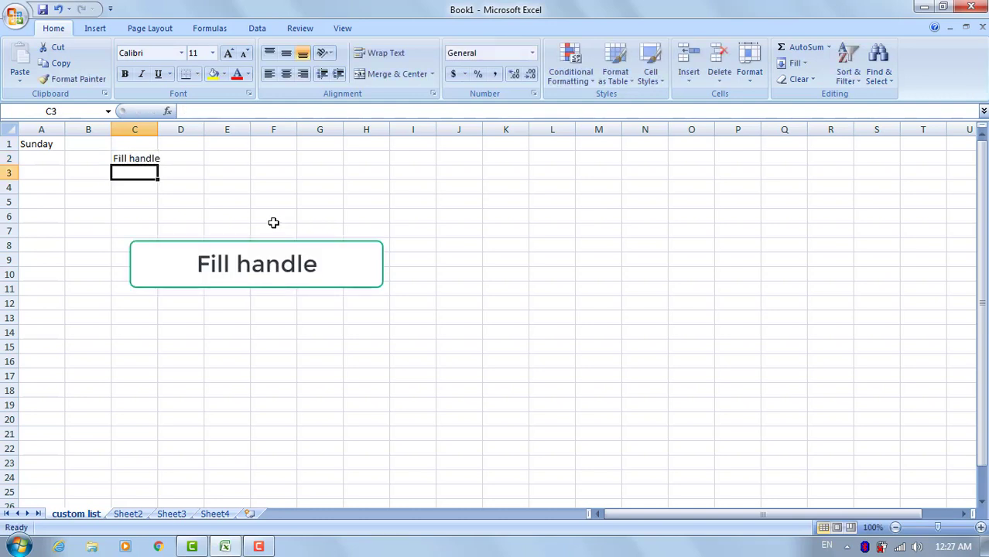
pyautogui.click(137, 158)
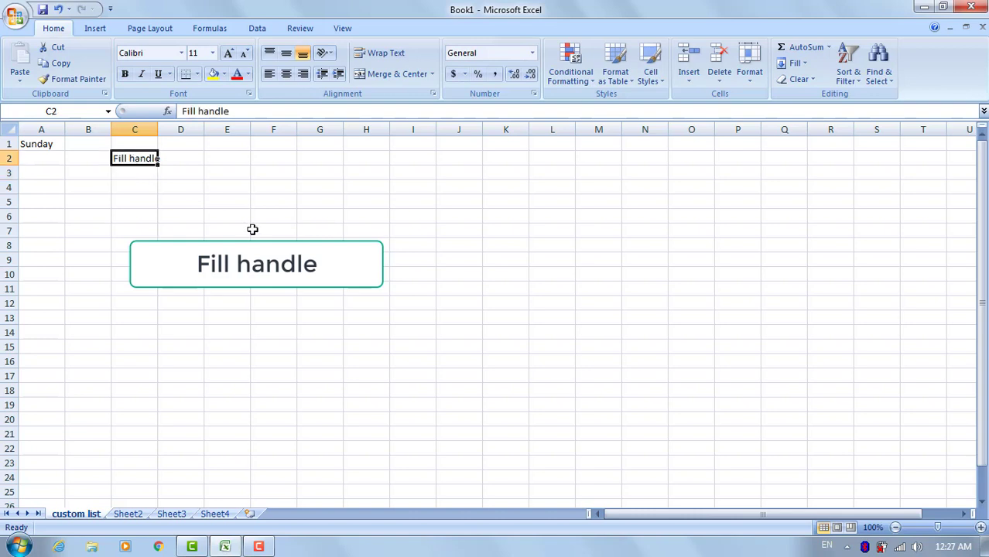
# Step: Fill the weekday series from "Sunday" in A1 down to A13, and clear the text in cell C2
pyautogui.click(41, 143)
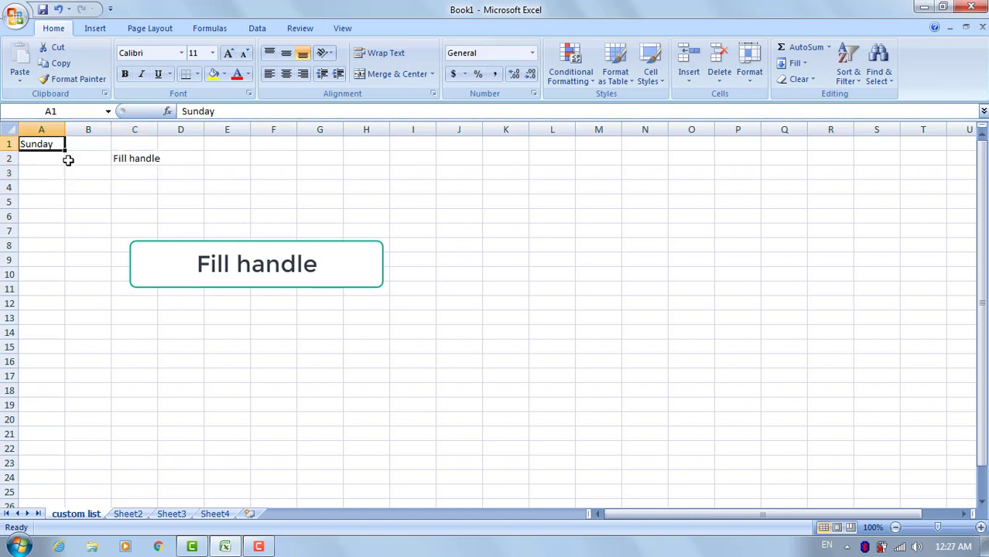
pyautogui.moveTo(66, 152); pyautogui.dragTo(67, 326)
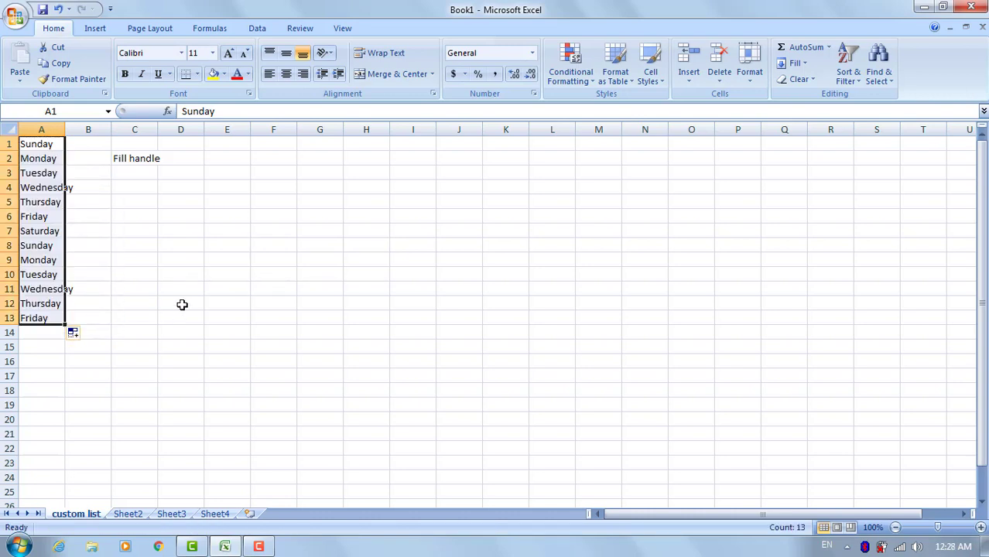
pyautogui.click(136, 158)
pyautogui.press('Delete')
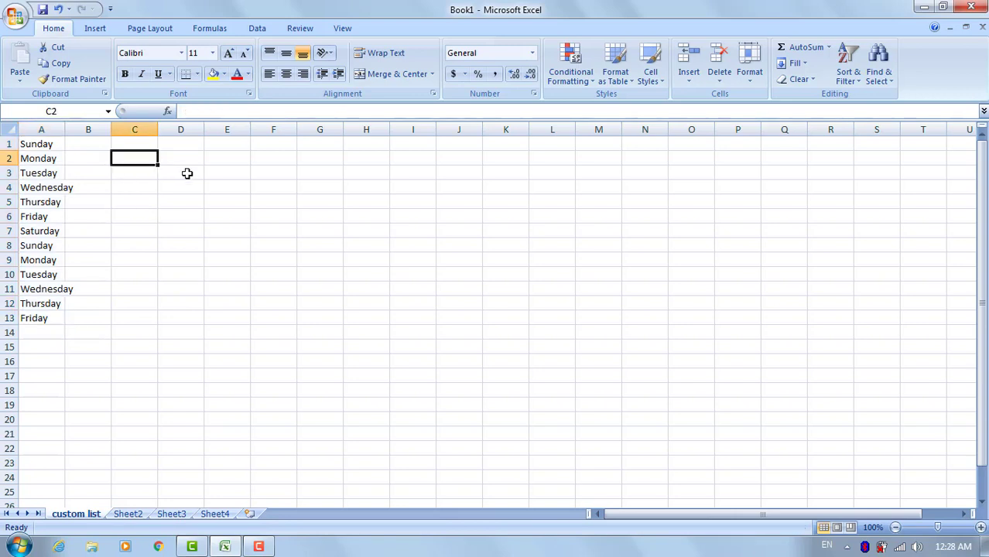
# Step: Enter "Sun" in cell C1 and fill the abbreviated weekday series down to C13
pyautogui.press('Up')
pyautogui.write('S')
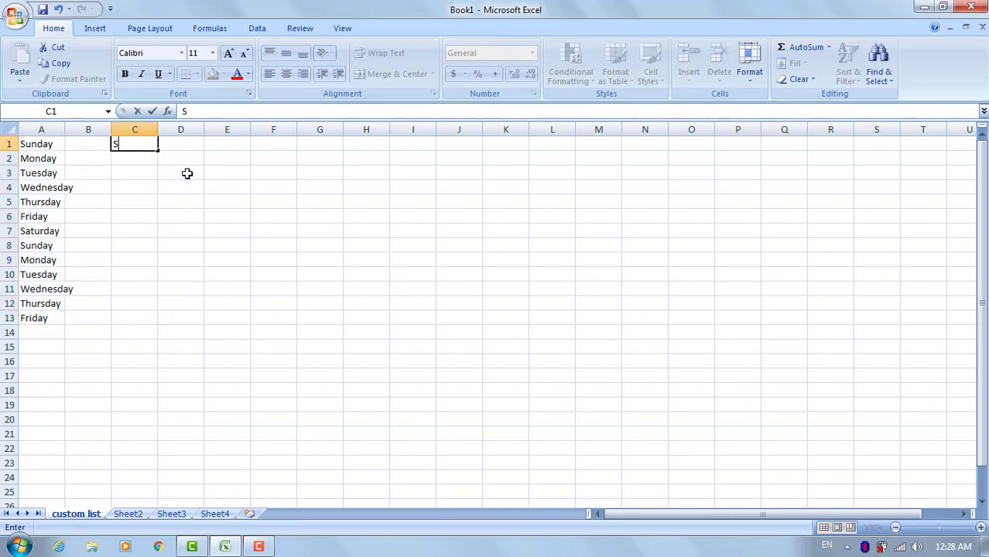
pyautogui.press('Return')
pyautogui.press('Up')
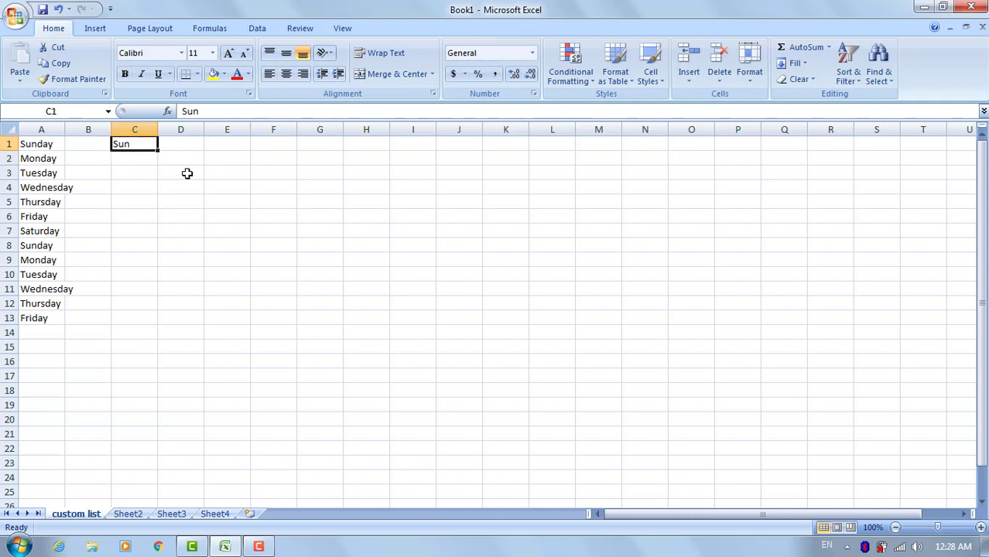
pyautogui.moveTo(157, 150); pyautogui.dragTo(159, 325)
# Step: Enter "Jan" in cell E1 and fill the month series down to E12 and across to L1
pyautogui.click(213, 146)
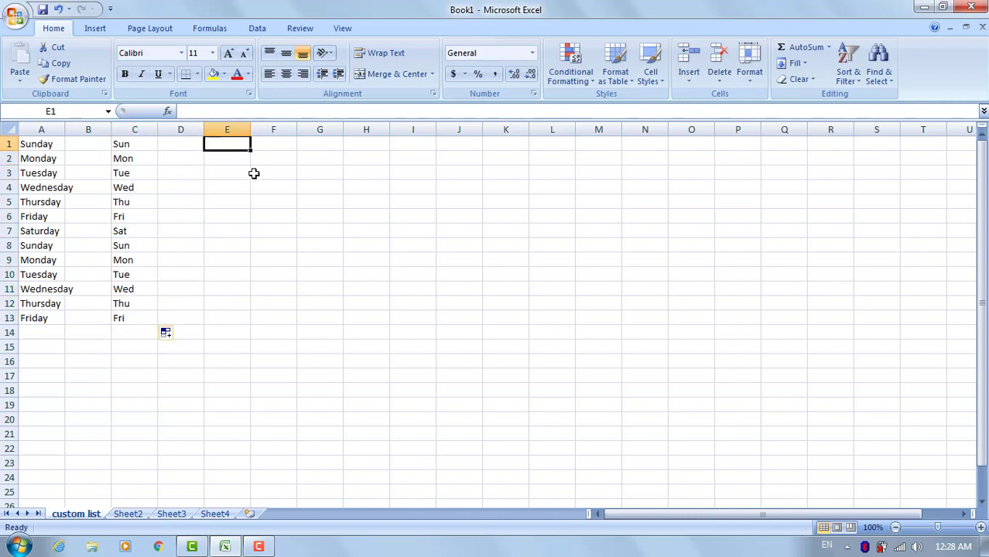
pyautogui.write('Jan')
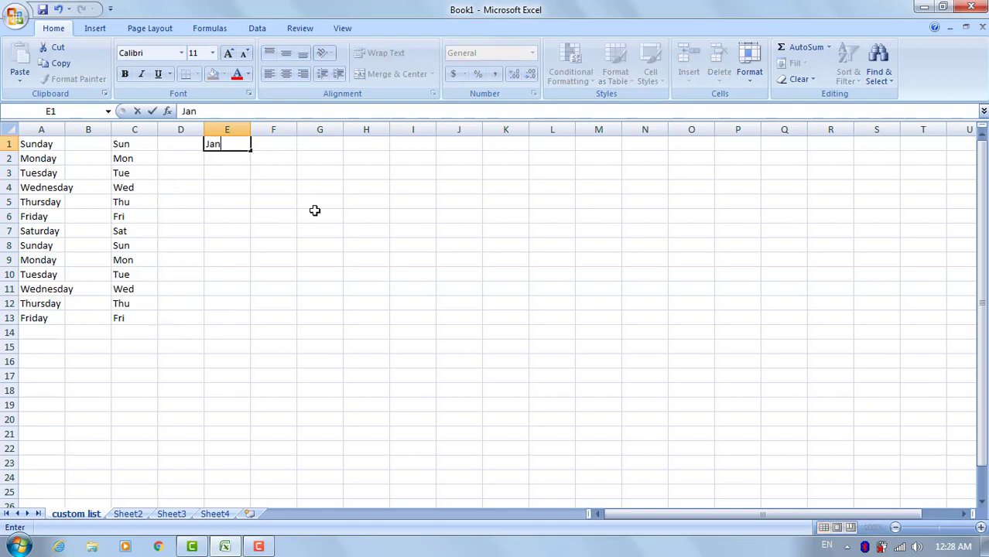
pyautogui.press('Return')
pyautogui.click(241, 146)
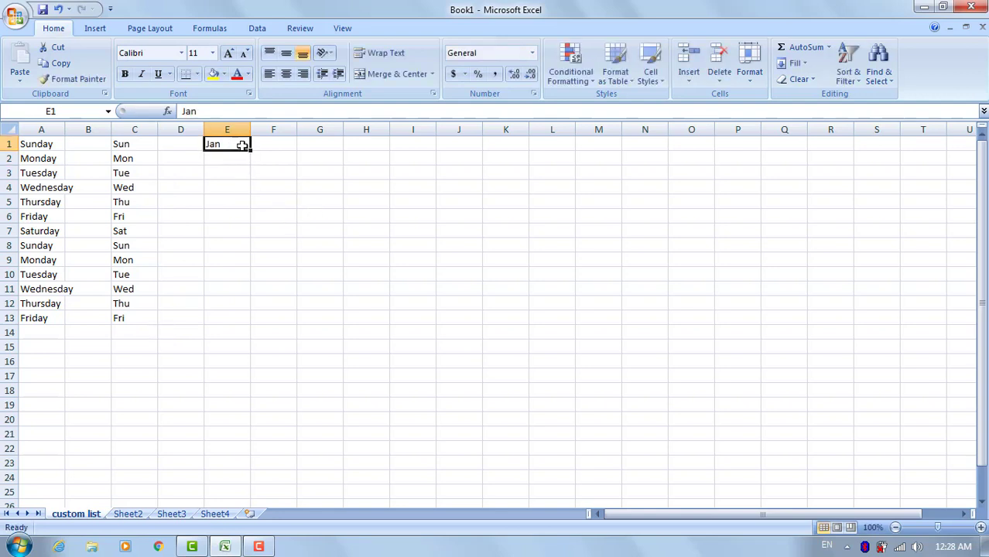
pyautogui.moveTo(251, 152); pyautogui.dragTo(240, 308)
pyautogui.click(371, 303)
pyautogui.click(232, 144)
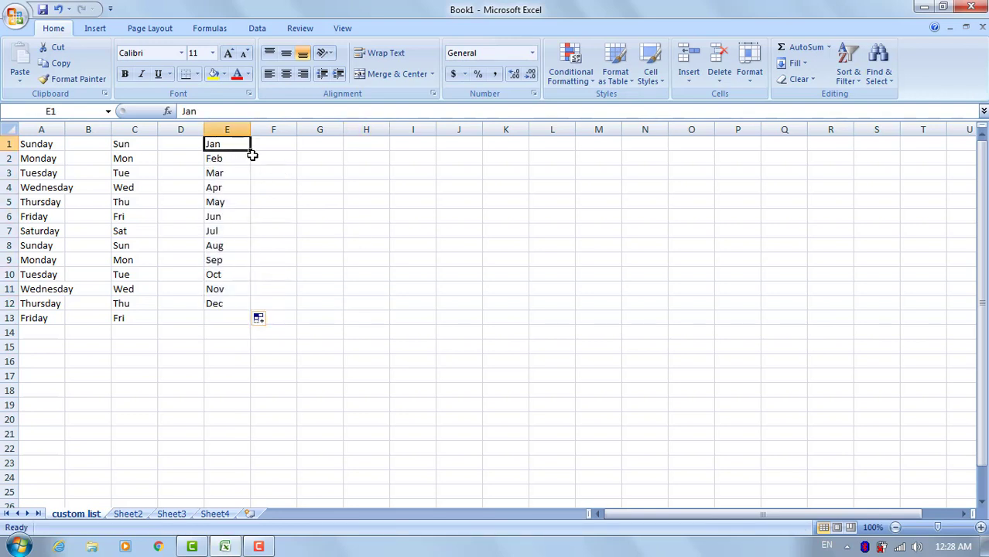
pyautogui.moveTo(252, 148); pyautogui.dragTo(561, 143)
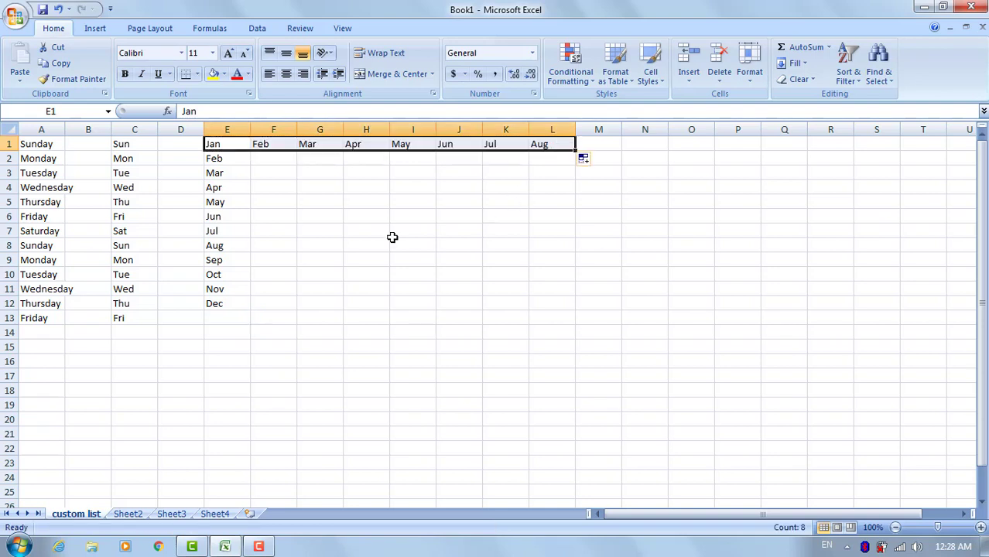
# Step: Enter 1 and 2 in cells F4 and F5 and fill the number series down to F17
pyautogui.click(287, 186)
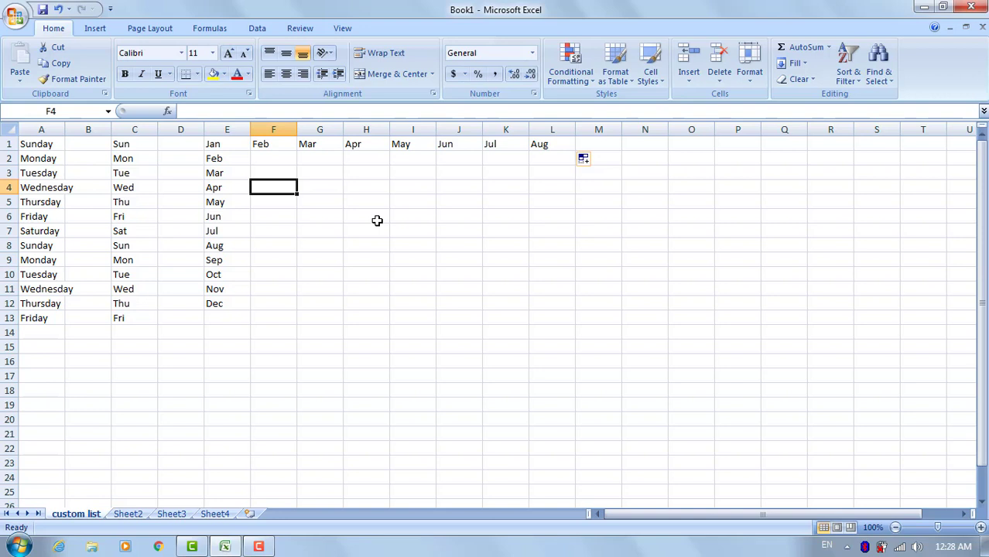
pyautogui.write('1')
pyautogui.press('Return')
pyautogui.write('2')
pyautogui.press('Return')
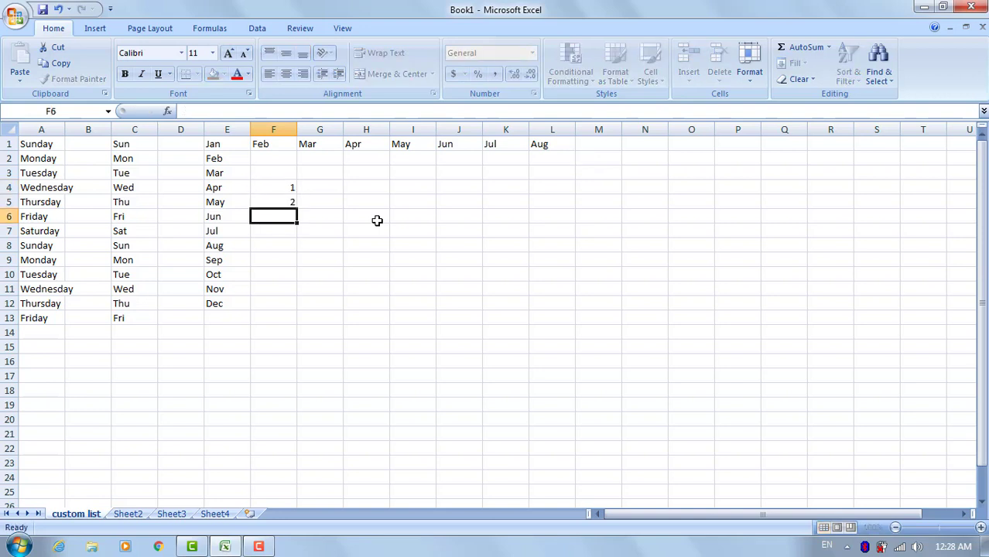
pyautogui.press('Up')
pyautogui.press('Up')
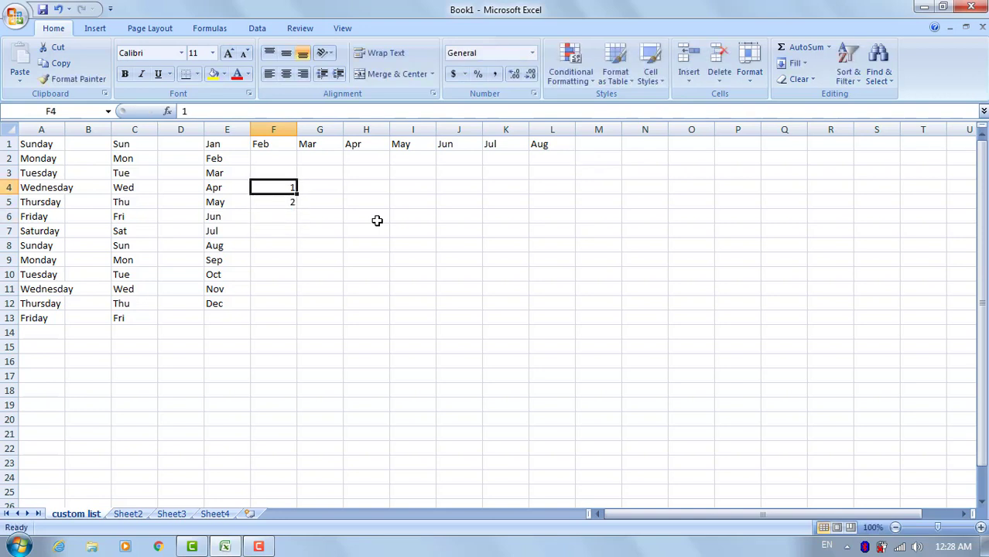
pyautogui.moveTo(264, 186); pyautogui.dragTo(302, 381)
pyautogui.click(399, 318)
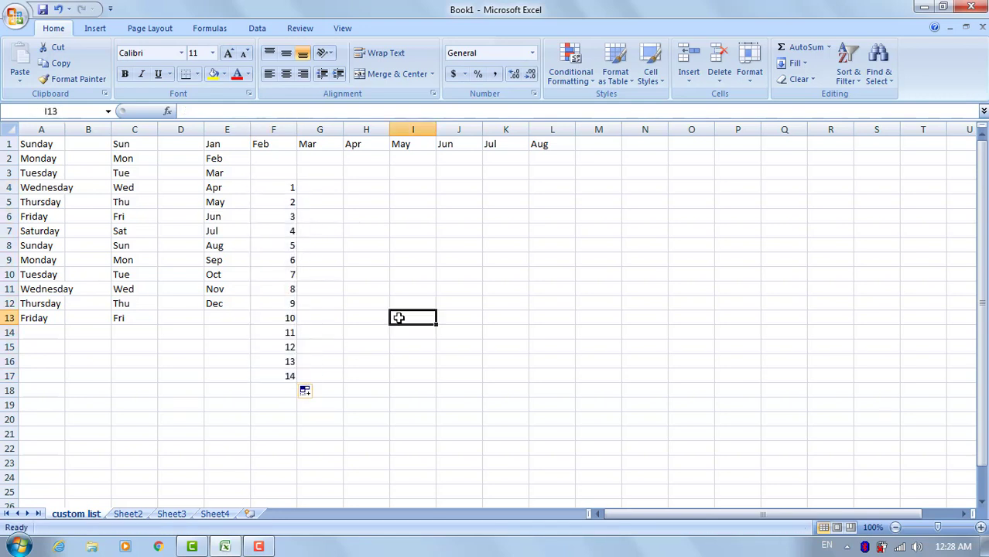
# Step: Enter 5 and 10 in cells H4 and H5 and fill the series in steps of five down to H17
pyautogui.click(368, 188)
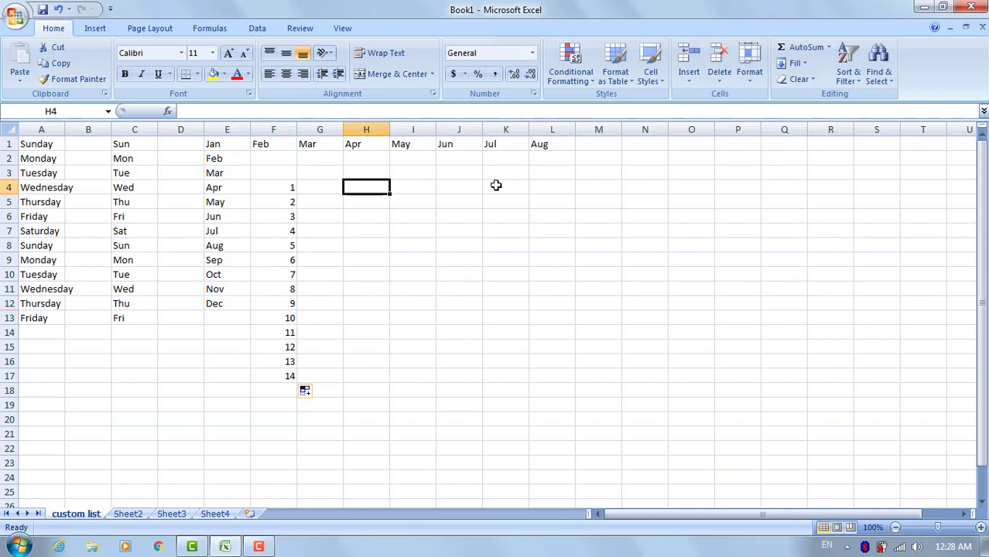
pyautogui.write('5')
pyautogui.press('Return')
pyautogui.write('10')
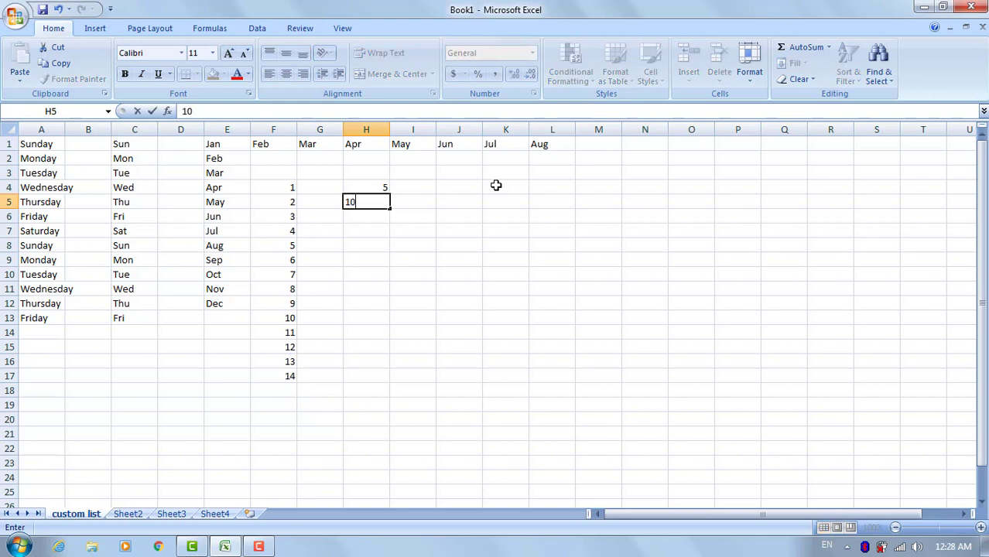
pyautogui.press('Return')
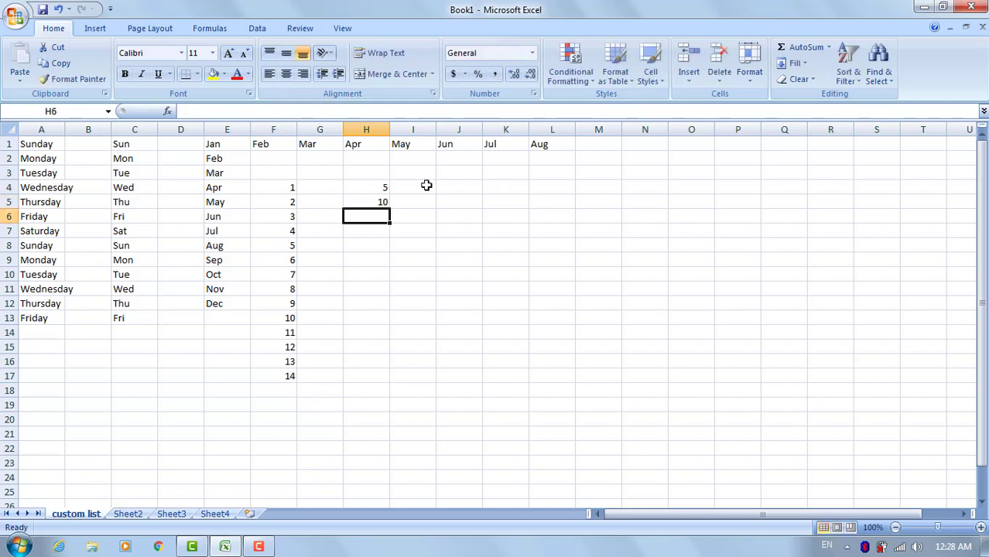
pyautogui.moveTo(362, 188); pyautogui.dragTo(393, 379)
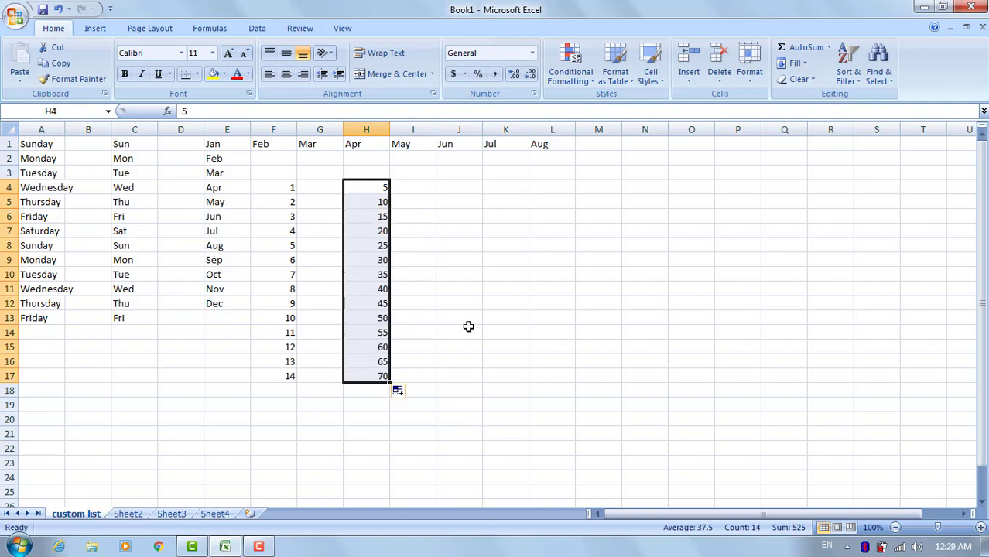
# Step: Enter the heading "Custom list" in cell J4
pyautogui.click(458, 187)
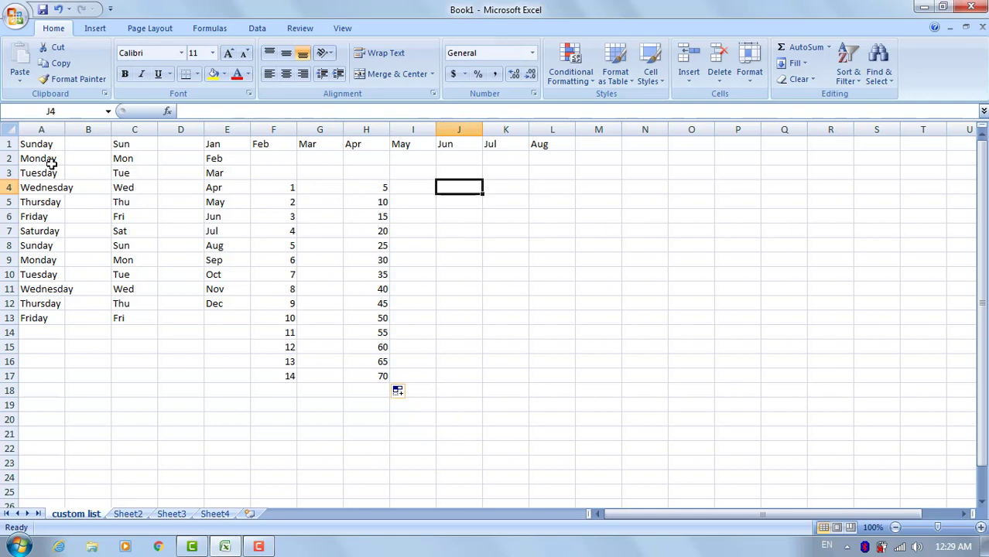
pyautogui.write('Custom')
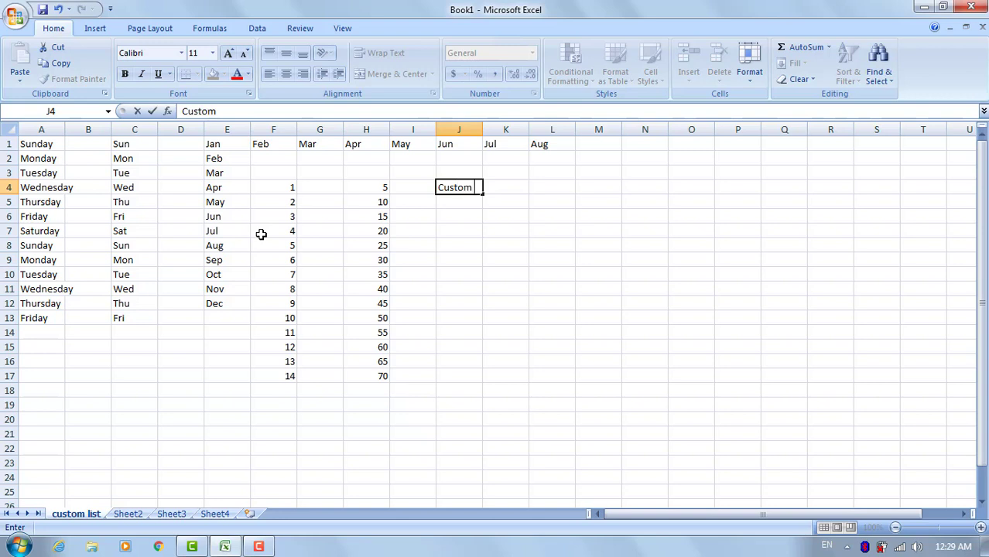
pyautogui.write(' list')
pyautogui.press('Return')
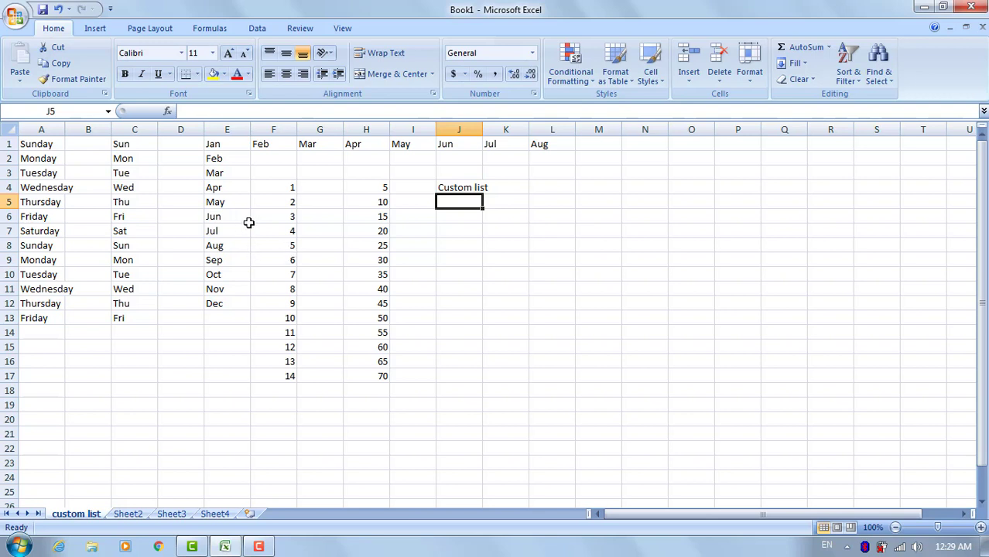
# Step: Enter the items "Pen", "Pencil", "Board" and "Duster" in cells J6 to J9
pyautogui.click(459, 220)
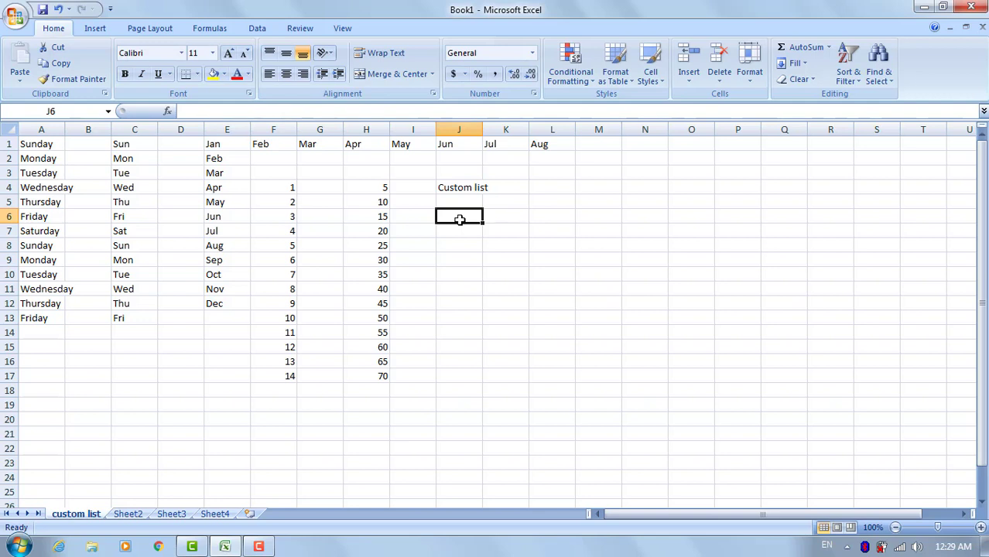
pyautogui.write('P')
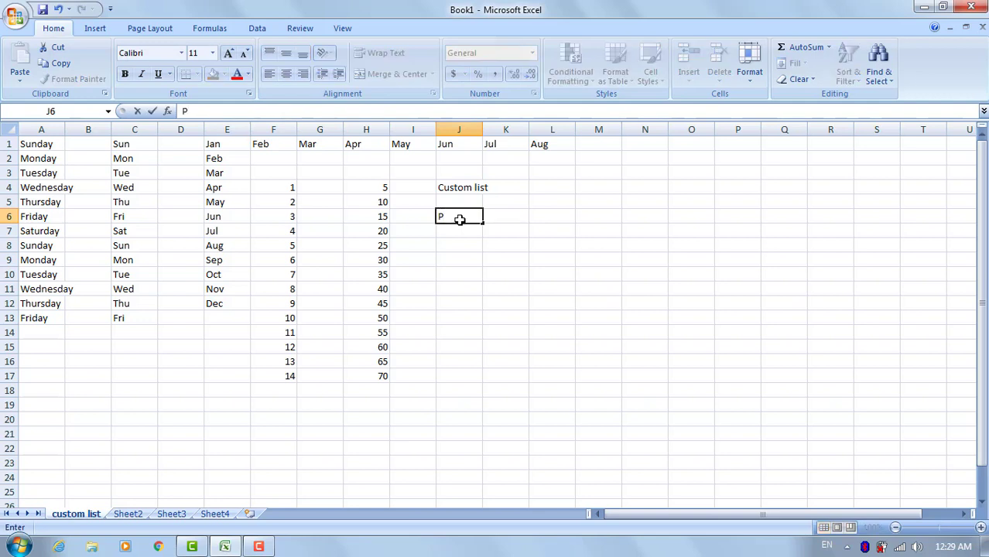
pyautogui.write('en')
pyautogui.press('Return')
pyautogui.write('Penc')
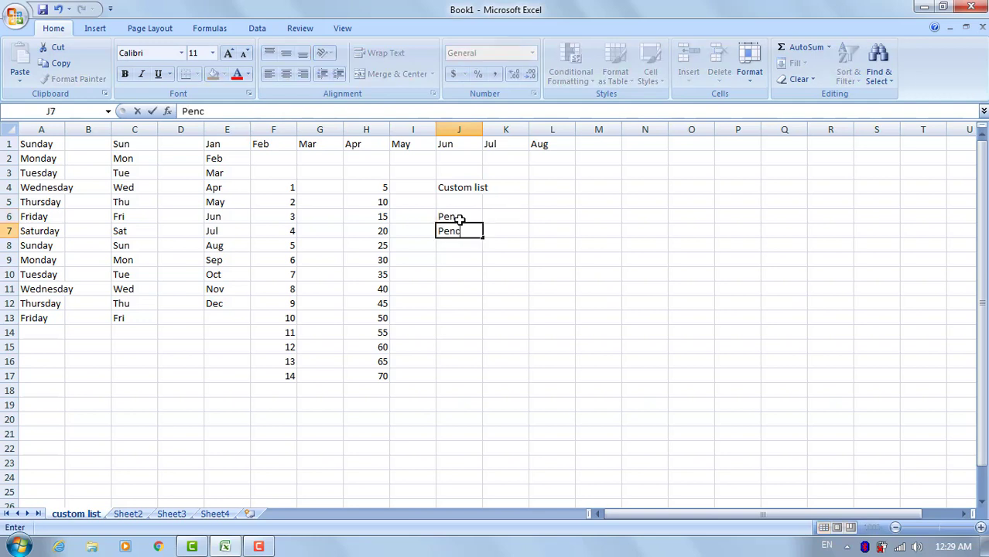
pyautogui.press('Return')
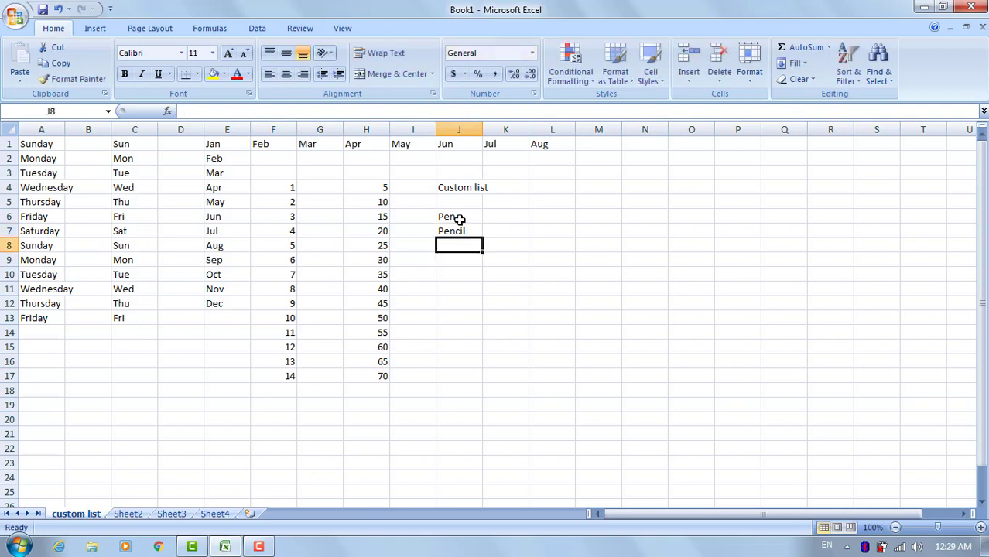
pyautogui.write('Board')
pyautogui.press('Return')
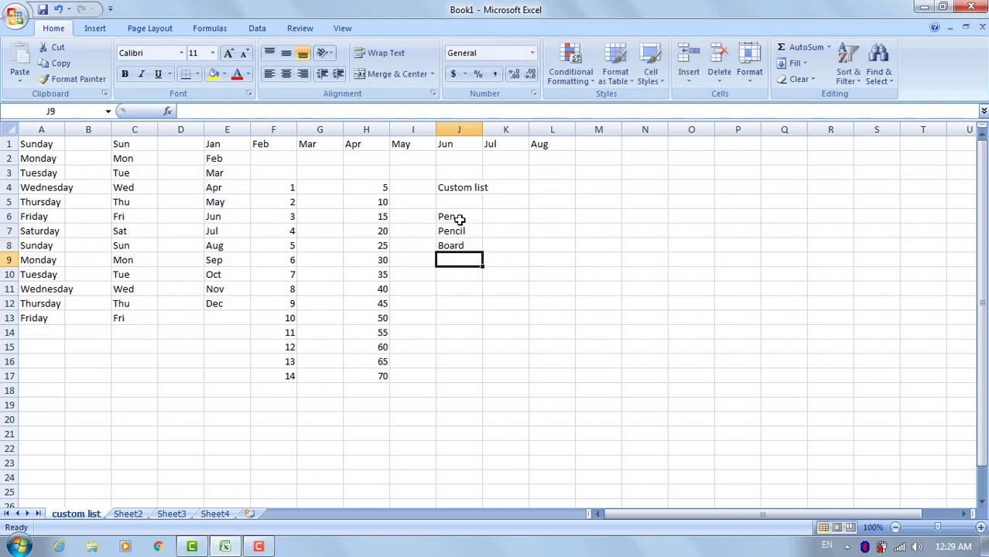
pyautogui.write('Duster')
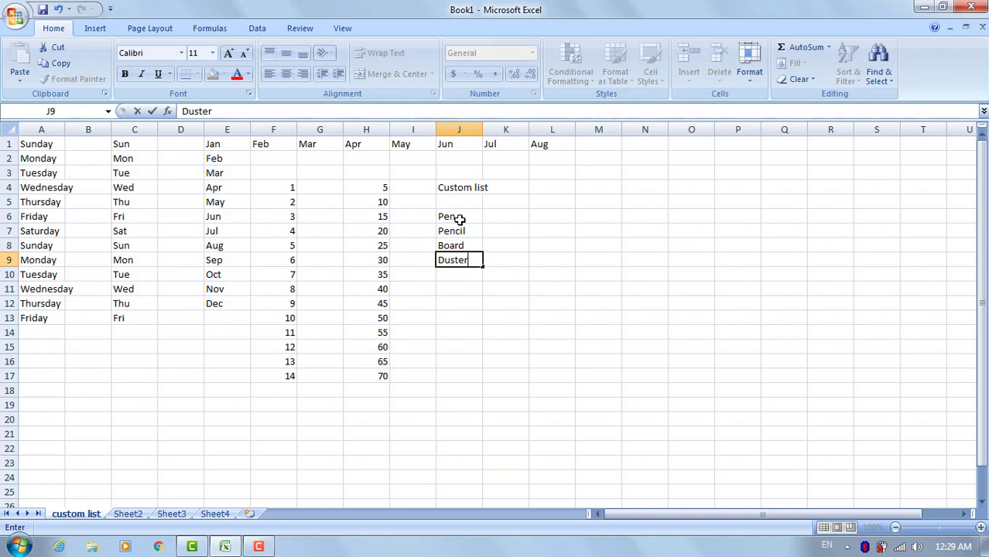
pyautogui.press('Return')
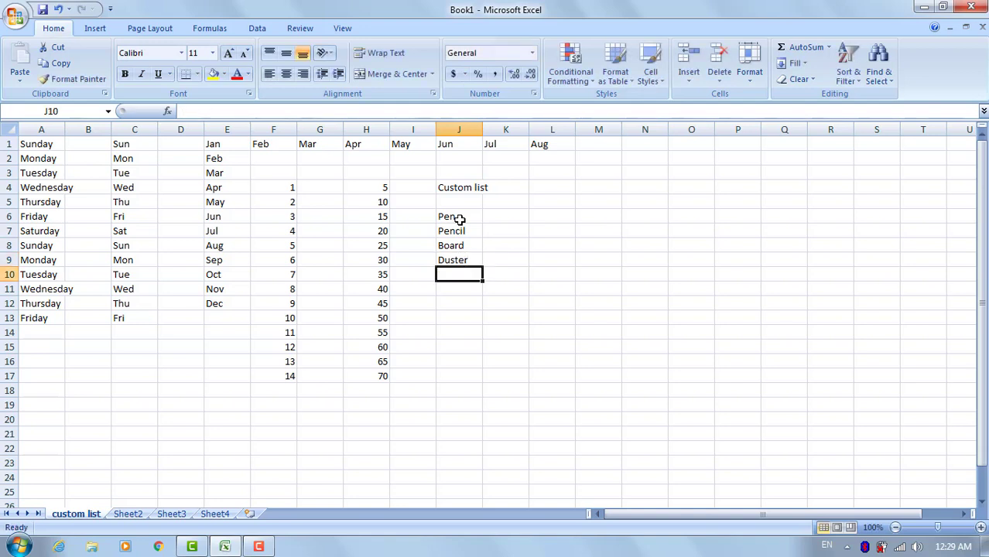
pyautogui.click(466, 300)
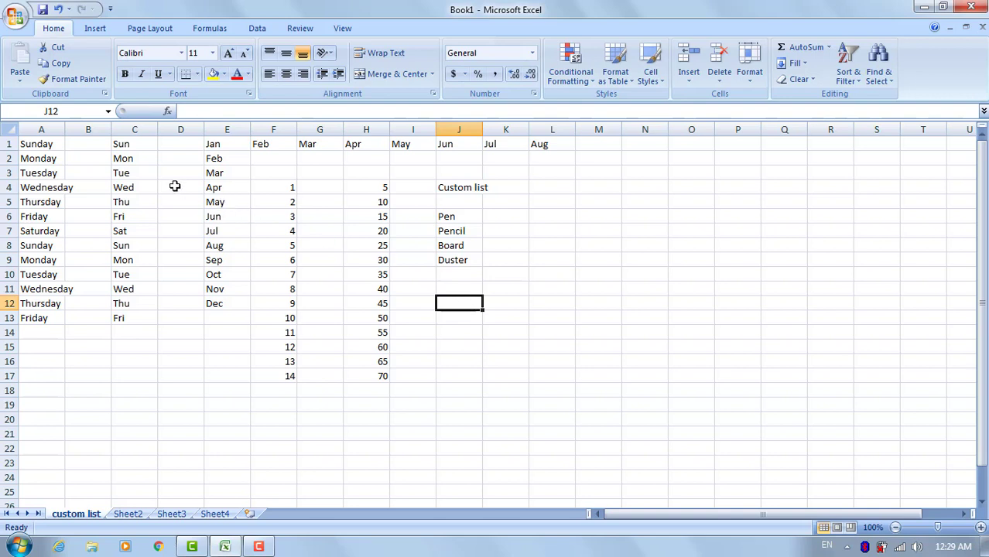
# Step: Clear all the contents of cells A1 to M18
pyautogui.moveTo(48, 143); pyautogui.dragTo(612, 385)
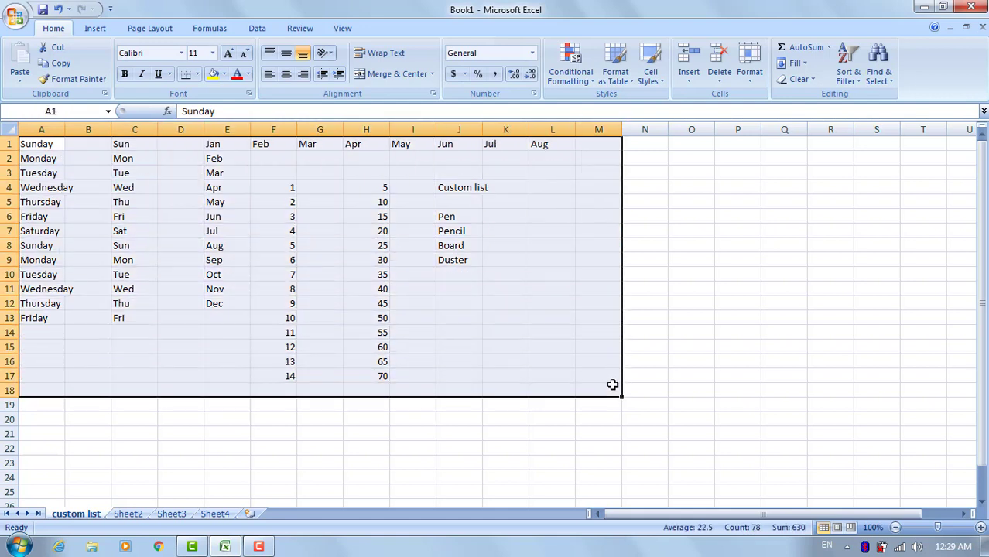
pyautogui.press('Delete')
pyautogui.click(215, 230)
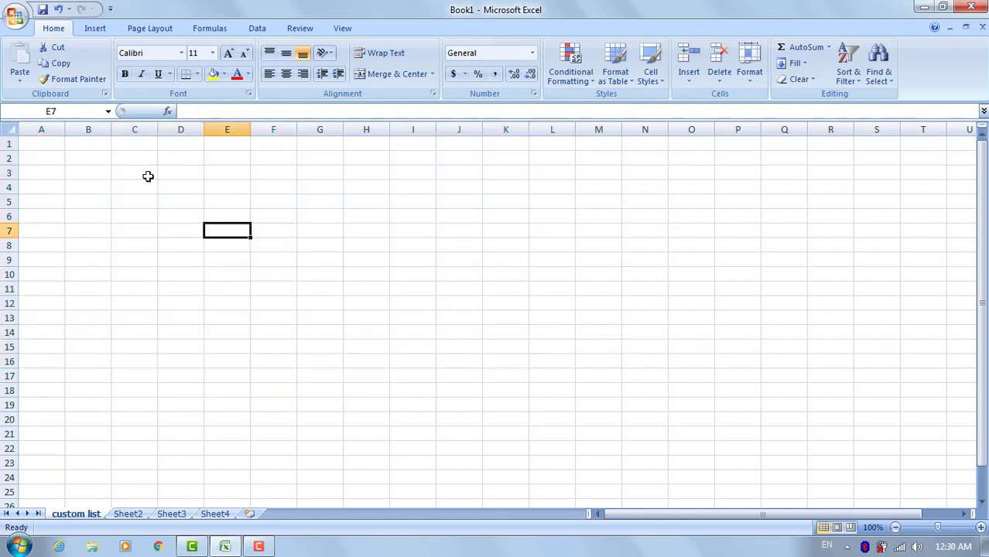
# Step: Open the custom lists editor from the program options and review the built-in weekday and month lists
pyautogui.click(15, 16)
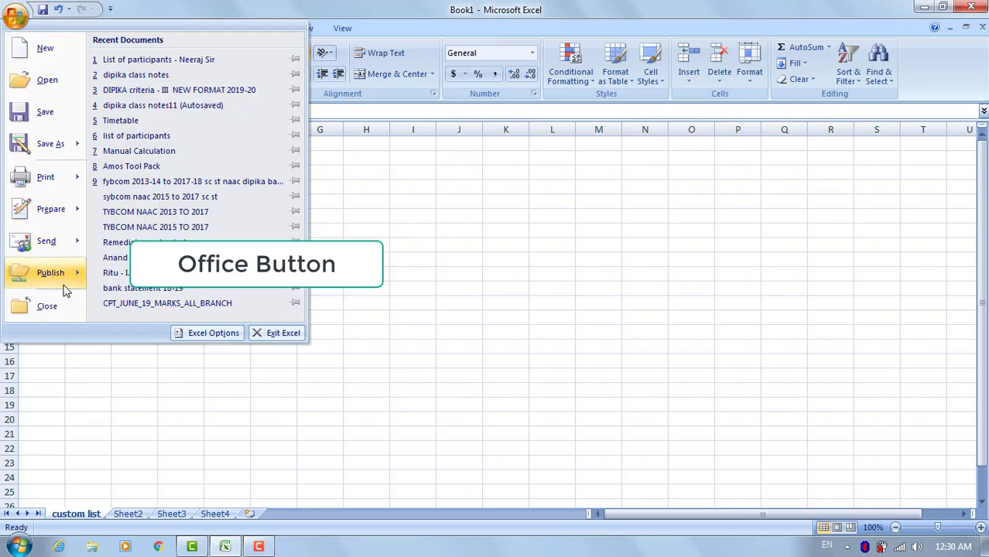
pyautogui.click(214, 334)
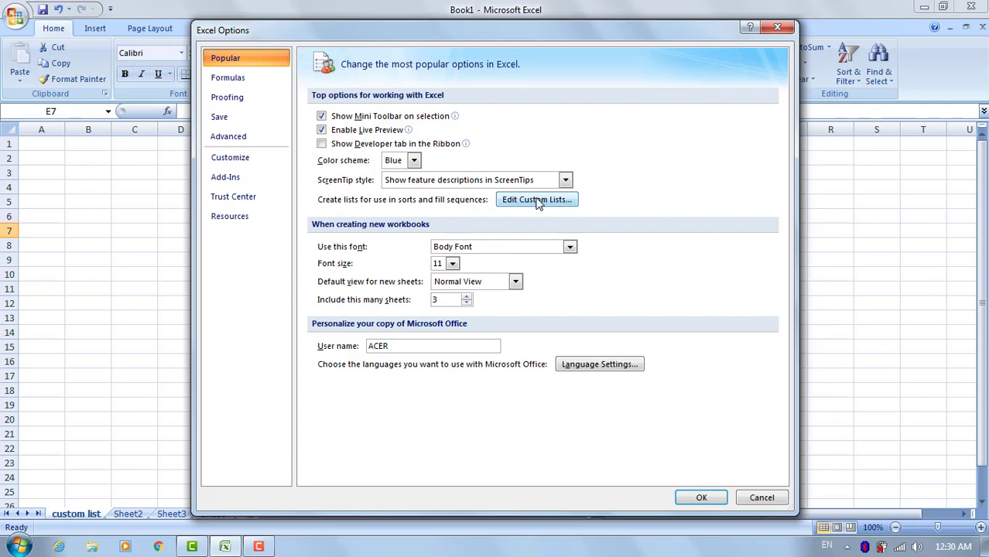
pyautogui.press('Escape')
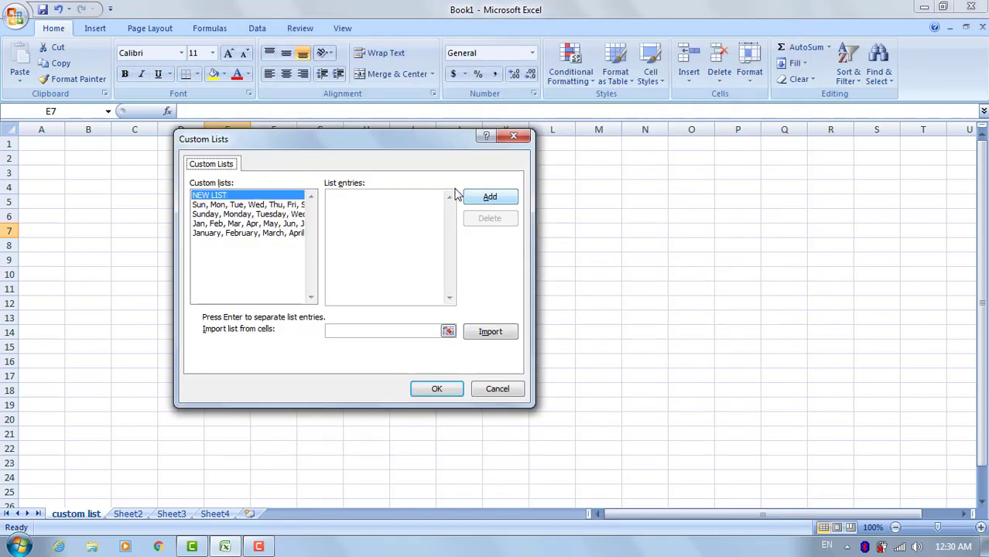
pyautogui.click(249, 208)
pyautogui.click(247, 216)
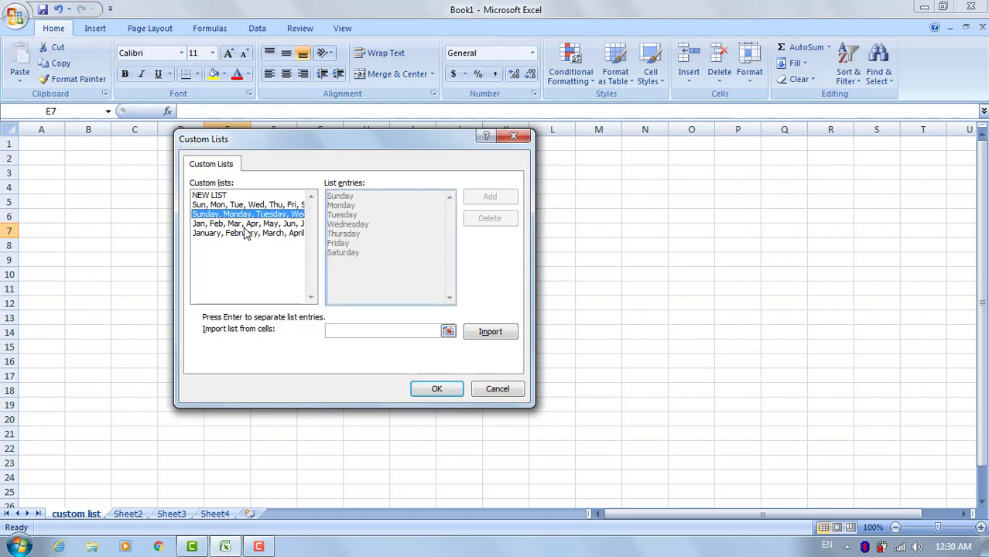
pyautogui.click(247, 224)
pyautogui.click(245, 234)
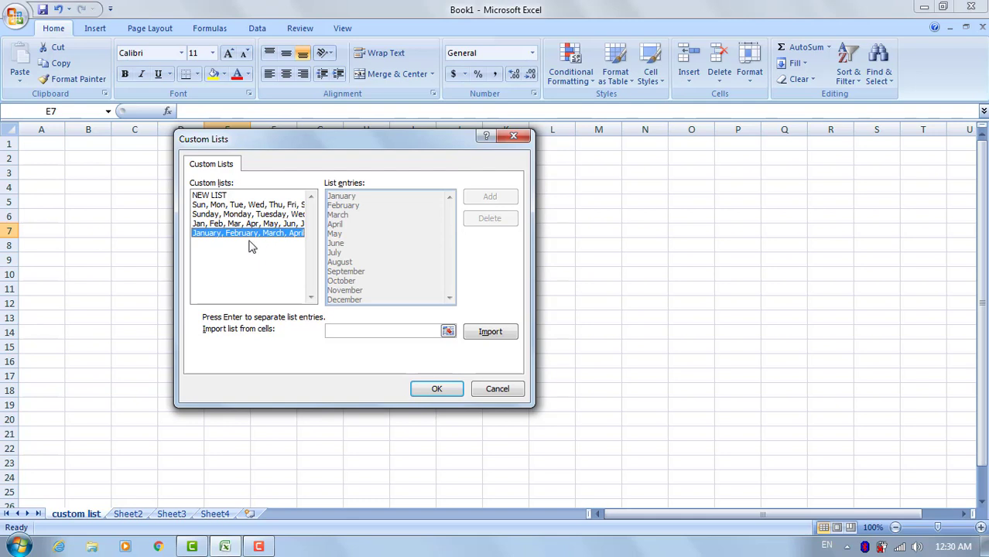
# Step: Add a new custom list with the entries Pen, Pencil, Board and Duster and accept the options
pyautogui.click(218, 197)
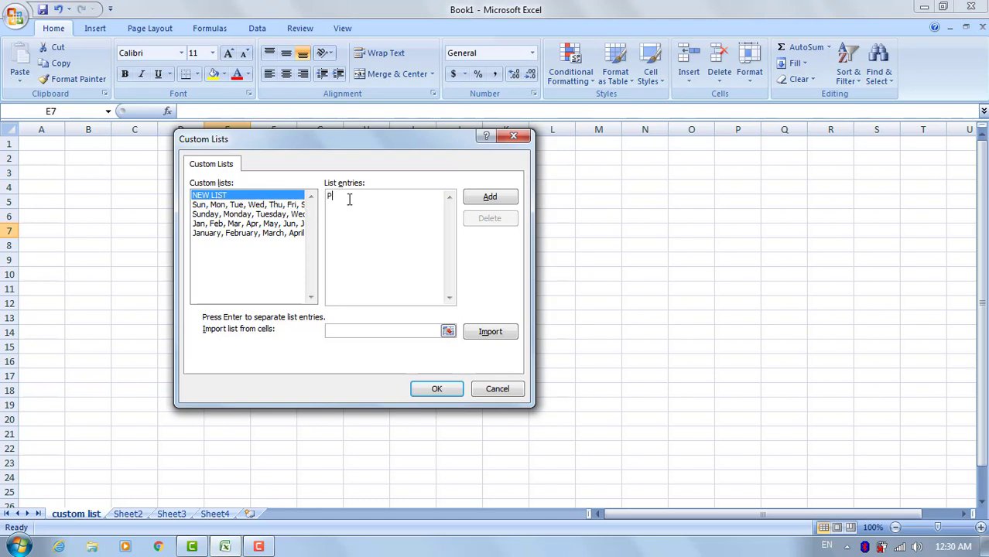
pyautogui.write('Pen')
pyautogui.press('Return')
pyautogui.write('Pen')
pyautogui.click(490, 199)
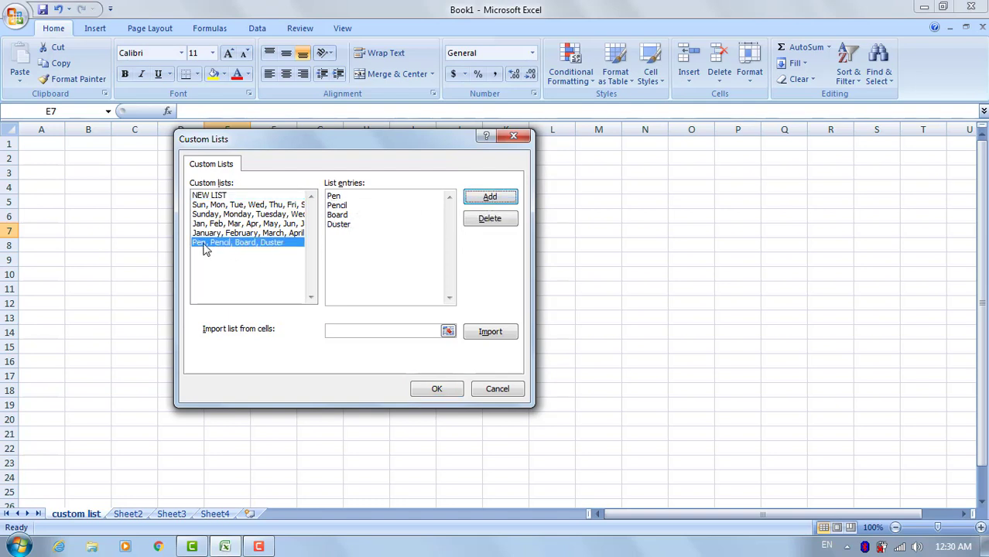
pyautogui.click(436, 391)
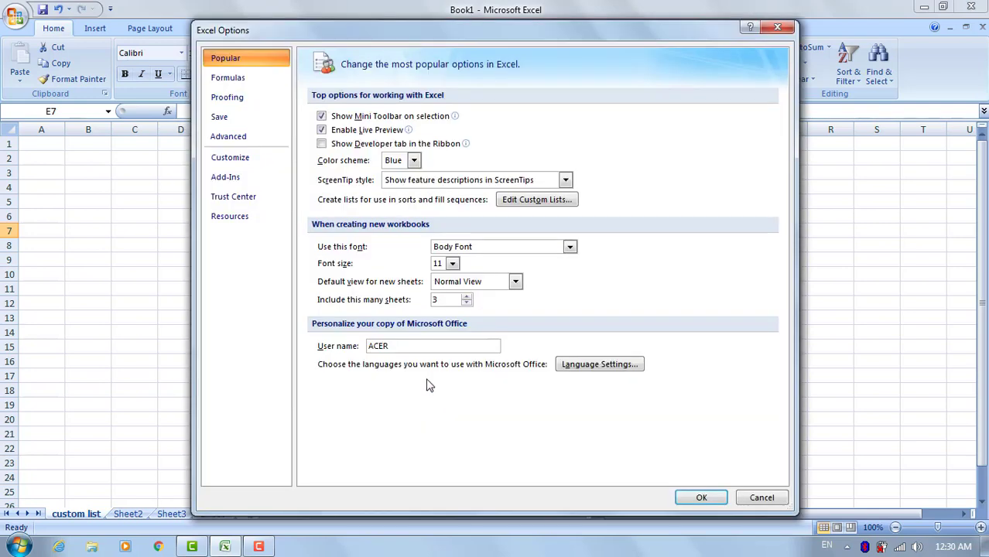
pyautogui.click(701, 497)
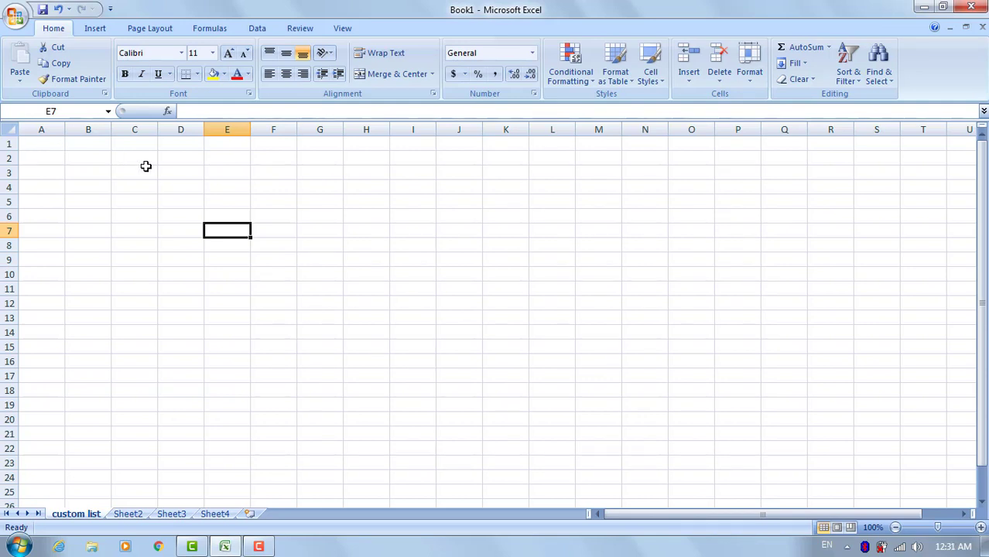
# Step: Enter "Pen" in cell A1 and fill the custom list series down to A10
pyautogui.click(48, 145)
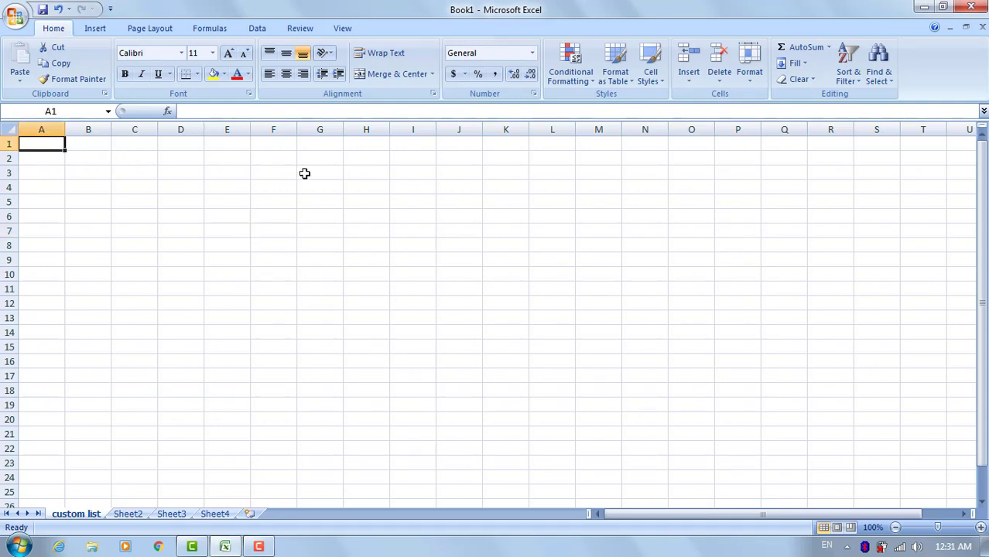
pyautogui.write('Pen')
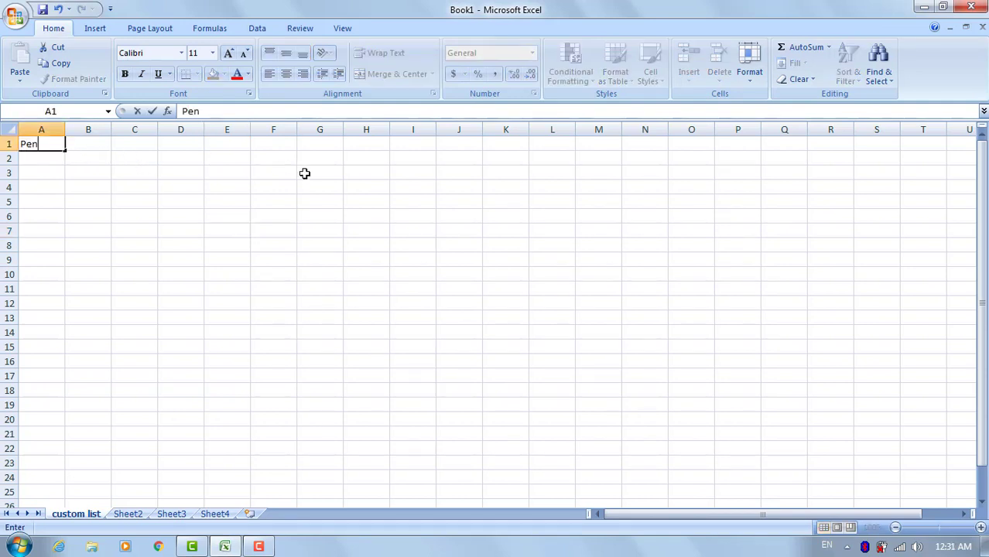
pyautogui.press('Return')
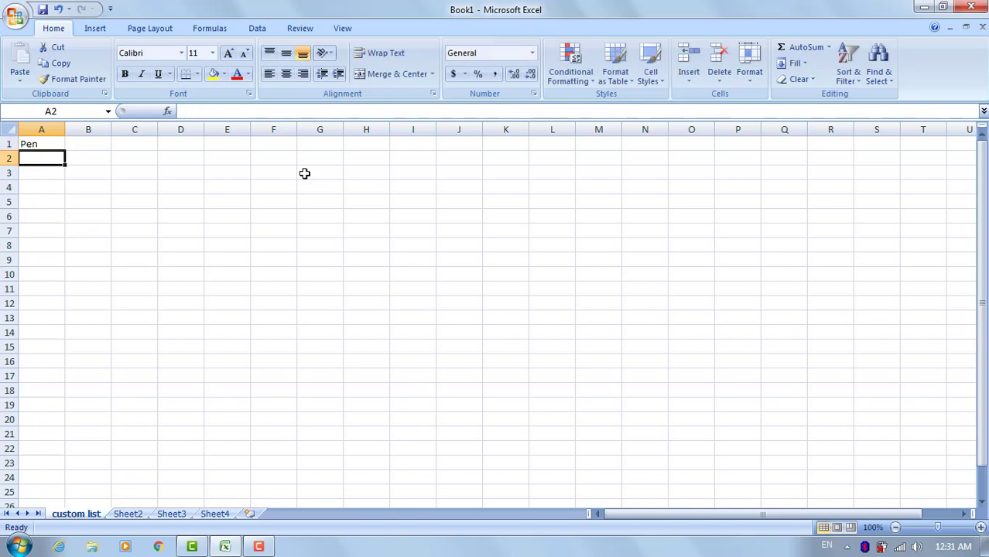
pyautogui.press('Up')
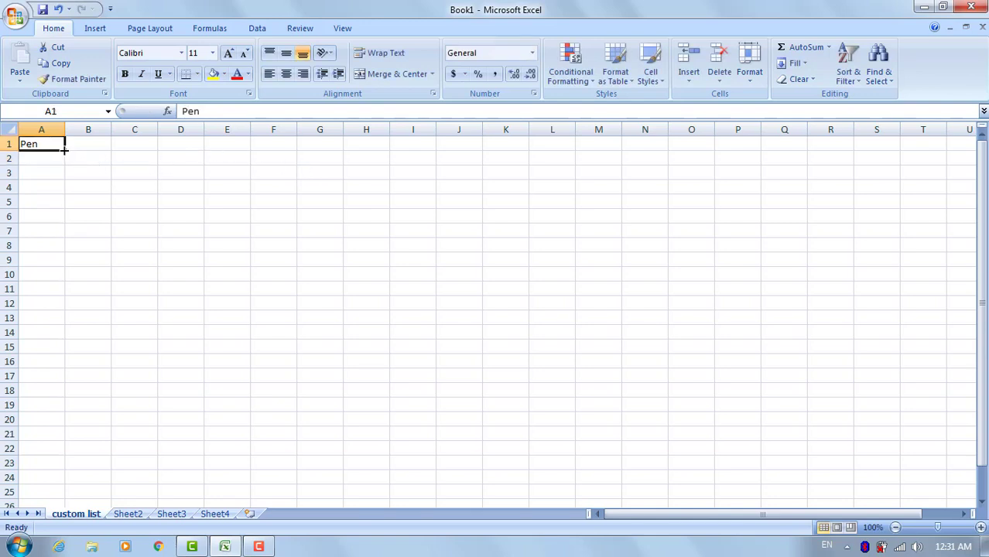
pyautogui.moveTo(64, 153); pyautogui.dragTo(64, 285)
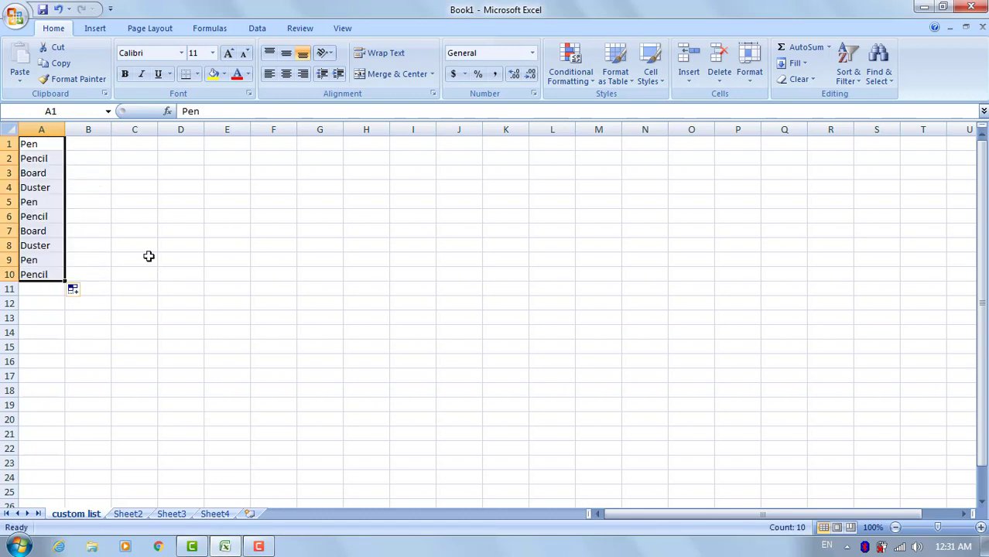
pyautogui.click(51, 147)
pyautogui.click(49, 159)
pyautogui.click(48, 174)
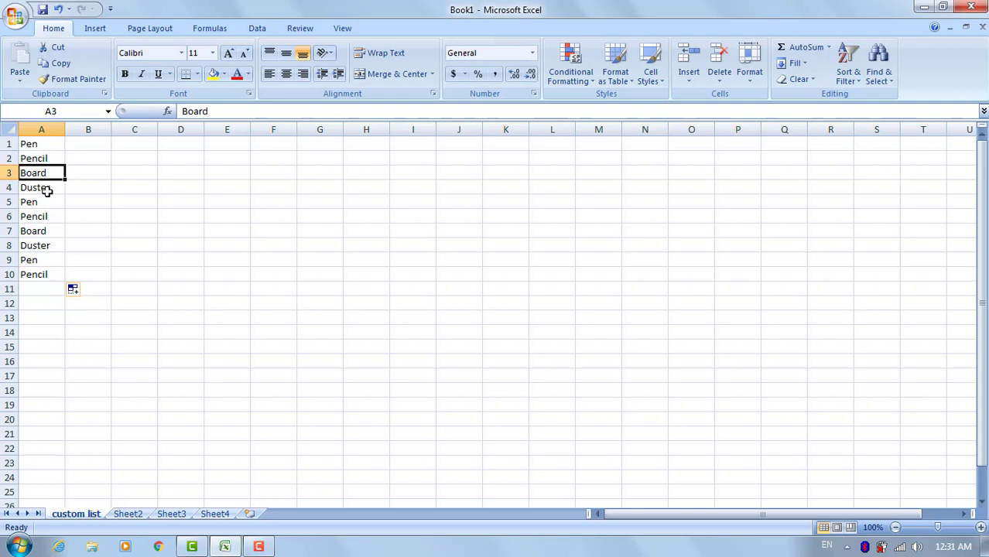
pyautogui.click(48, 190)
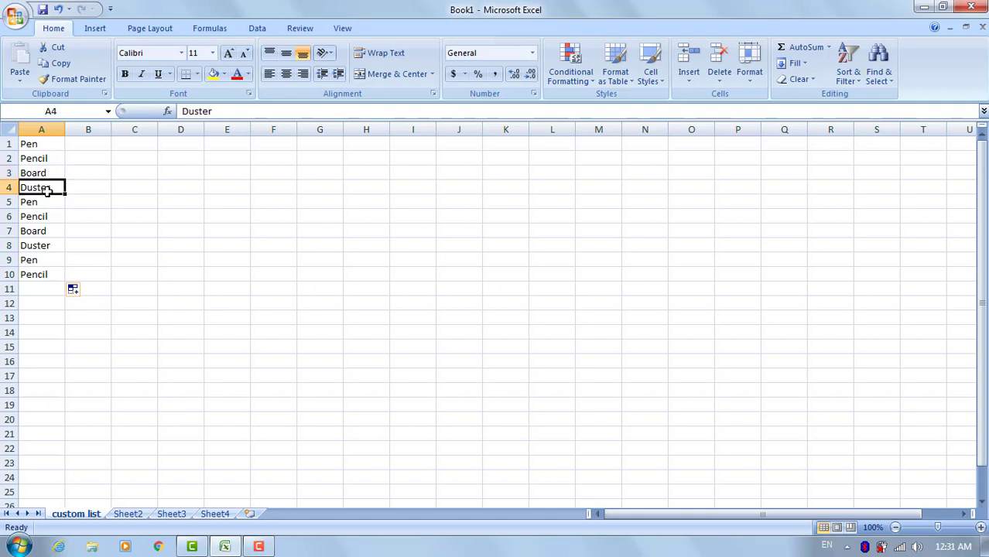
# Step: Fill the custom list series from cell A1 across the row to D1
pyautogui.click(44, 147)
pyautogui.moveTo(65, 150); pyautogui.dragTo(198, 150)
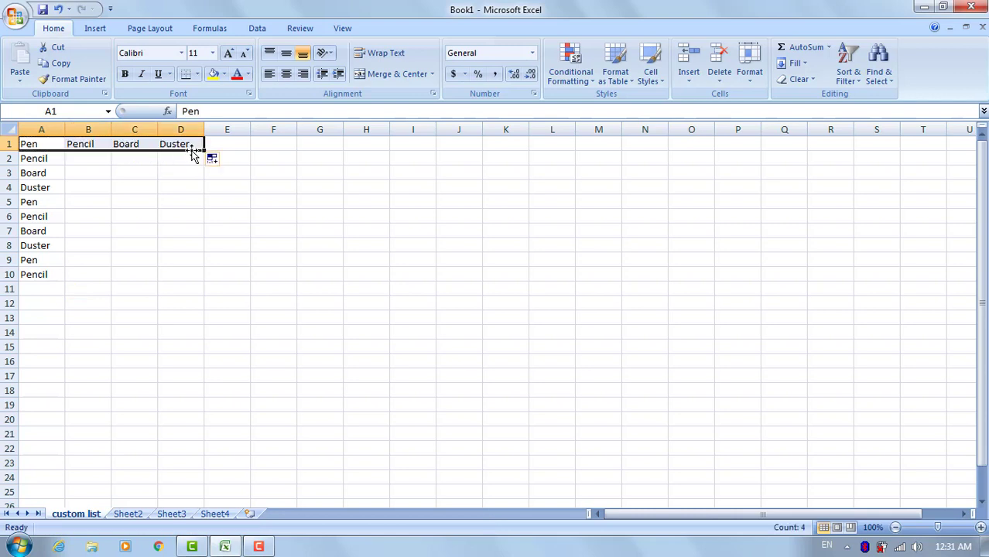
pyautogui.click(235, 201)
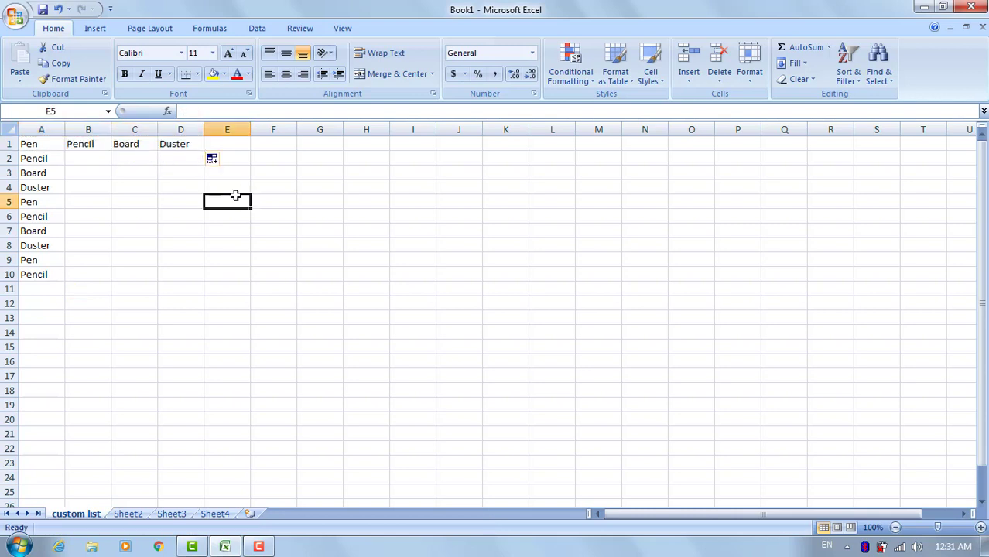